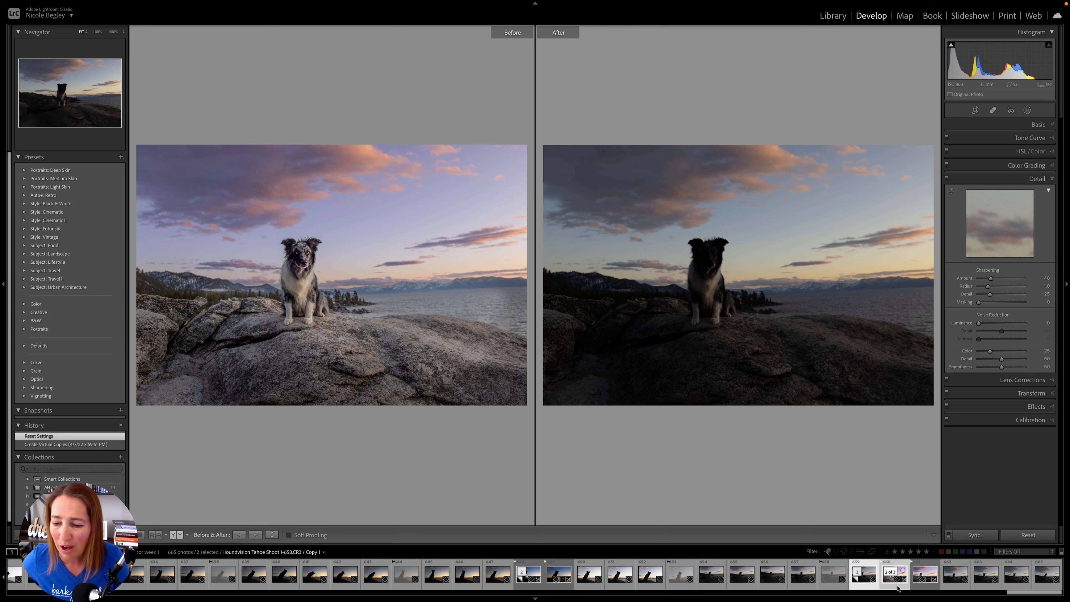
- Show the unedited virtual copy of the dog photo on its own and raise its Shadows to +100
click(861, 588)
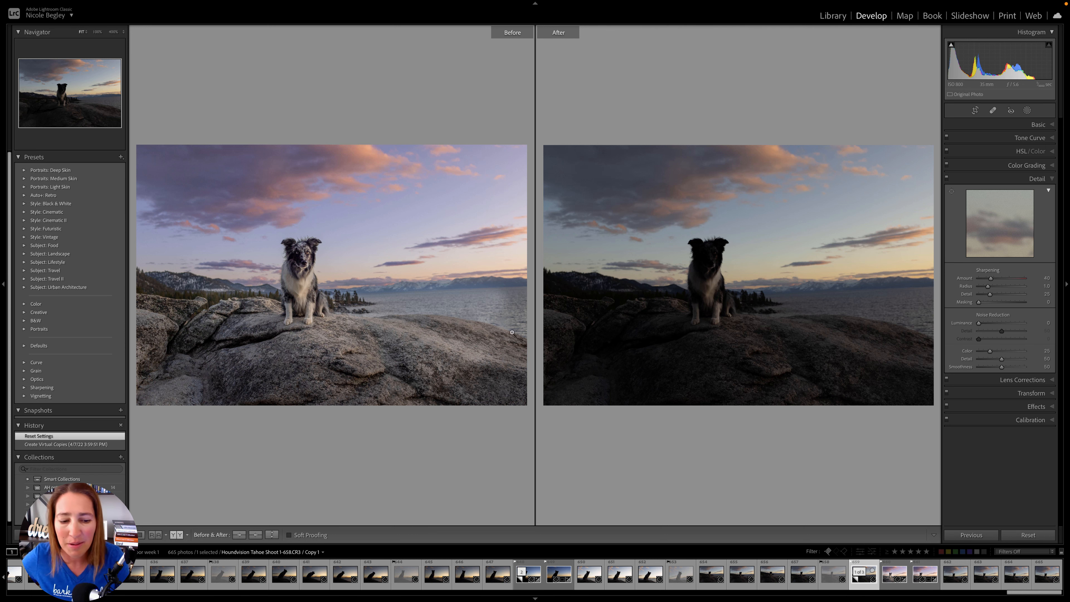
key(y)
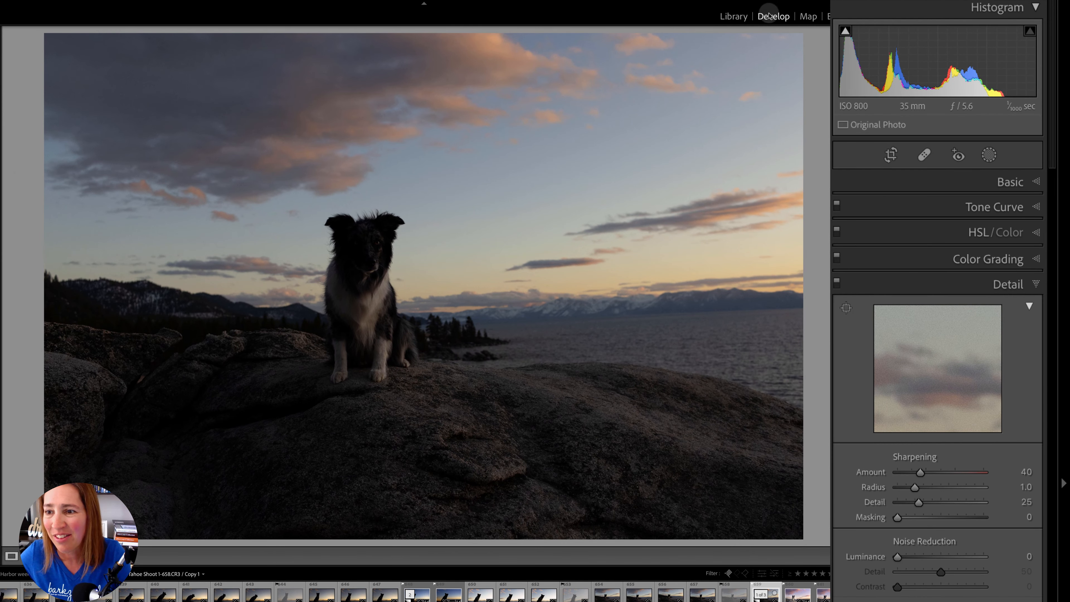
click(1011, 182)
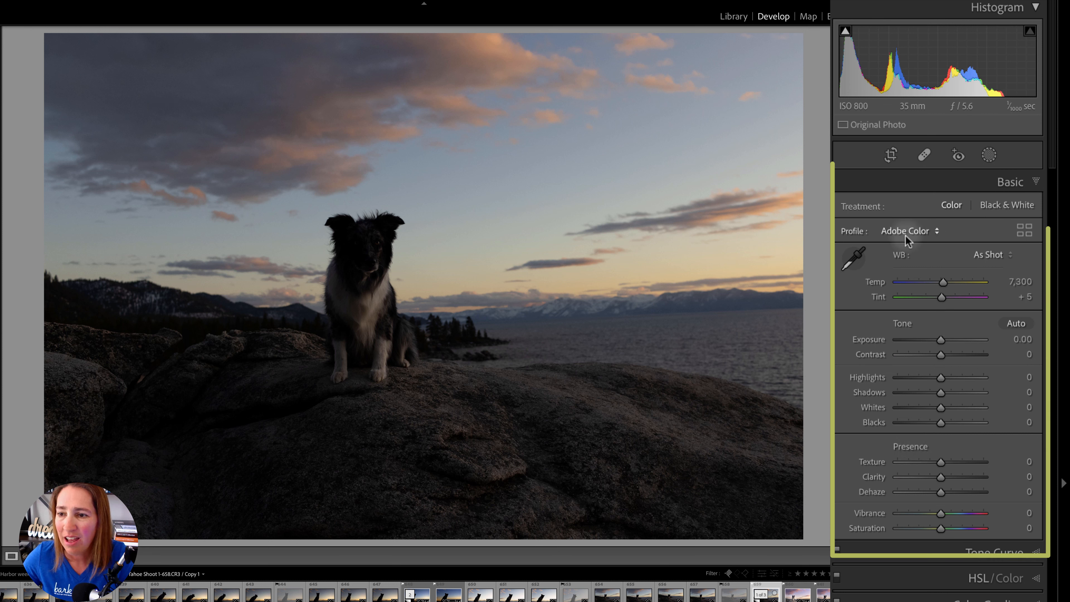
drag(941, 392, 991, 390)
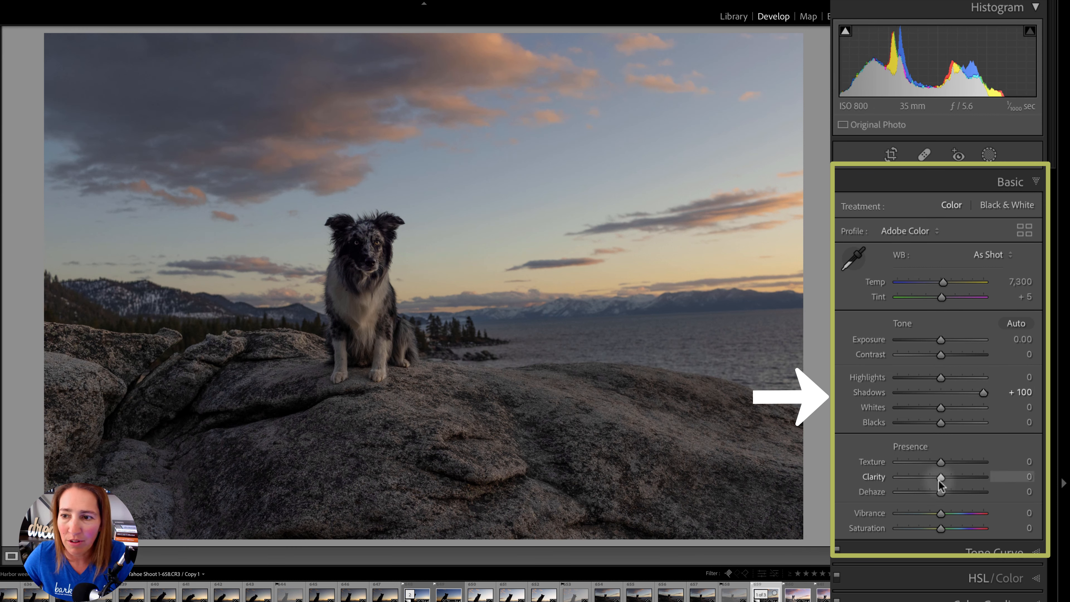
- Crop the photo slightly tighter from its lower-left corner, keeping the dog left of centre
click(890, 154)
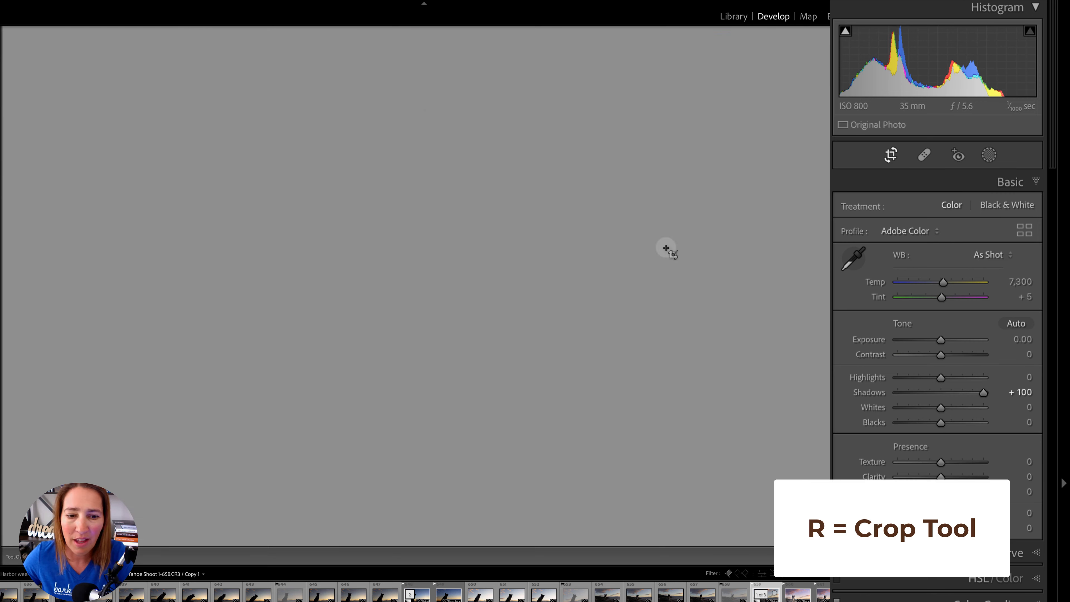
drag(48, 538, 72, 504)
click(825, 556)
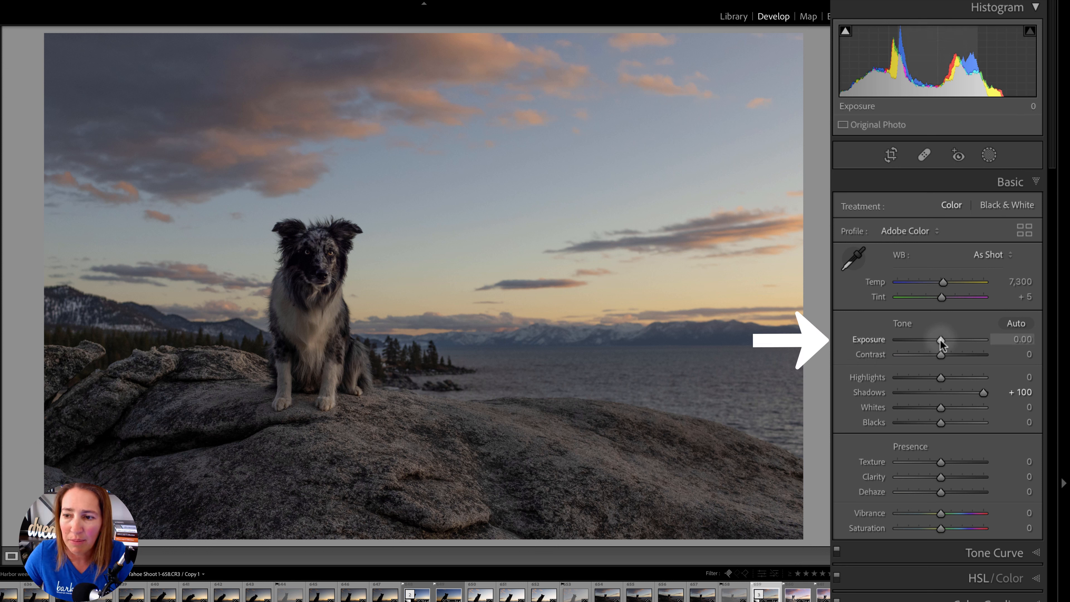
- Set the photo's overall Exposure to +0.50 and its Blacks to -26
drag(937, 342, 940, 342)
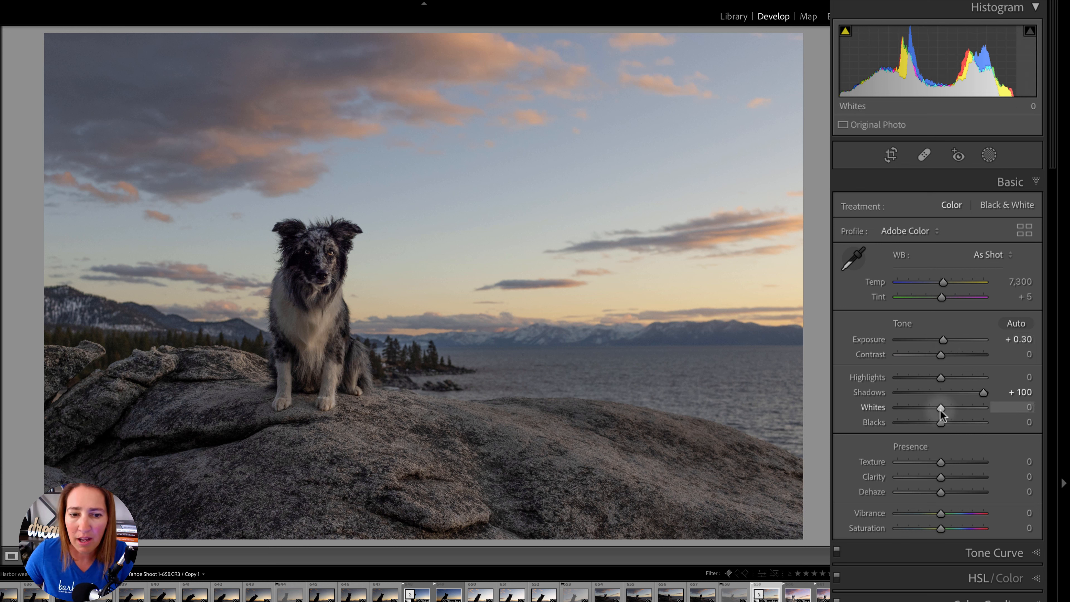
drag(938, 424, 927, 424)
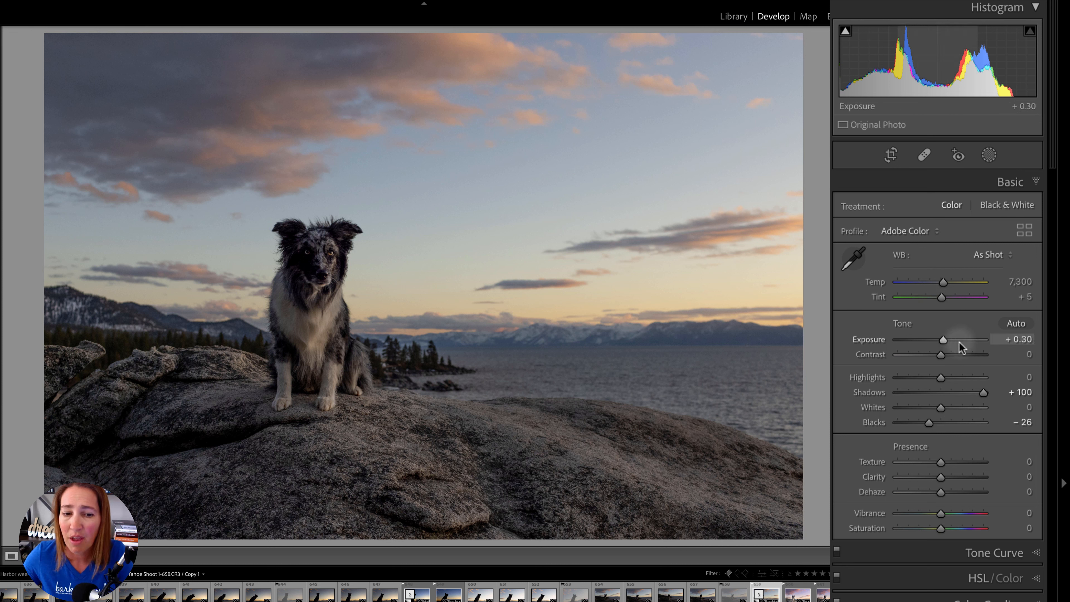
drag(944, 340, 946, 340)
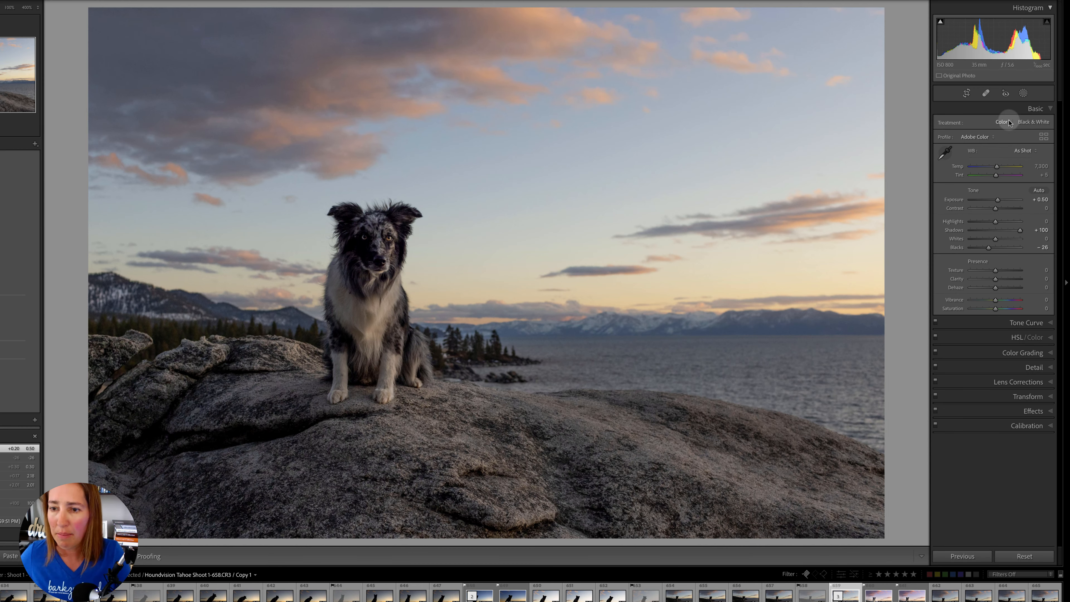
- Create a new mask that selects the sky
click(1024, 93)
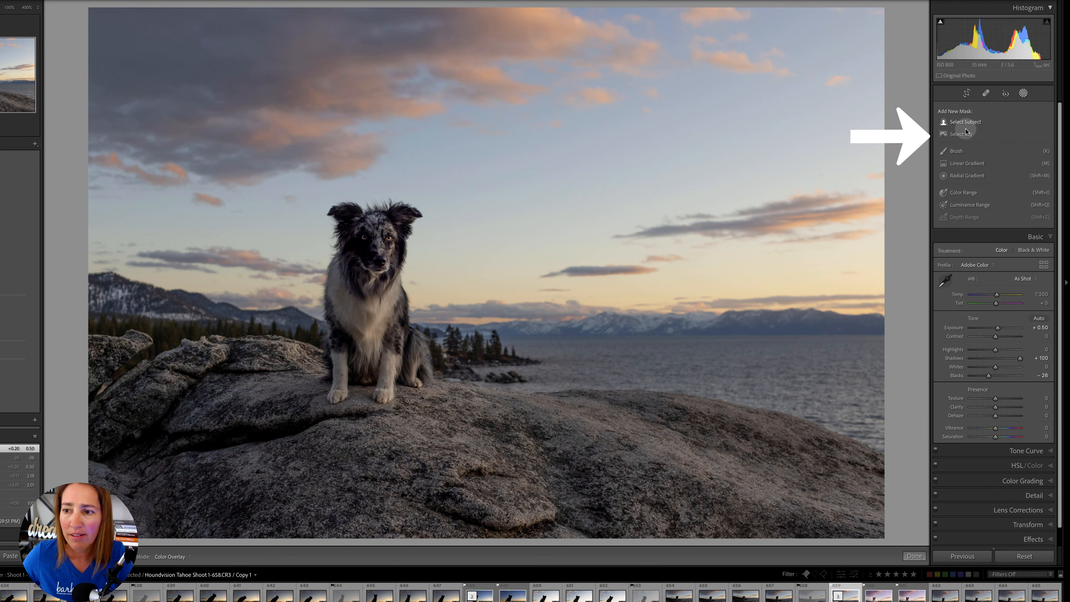
click(961, 135)
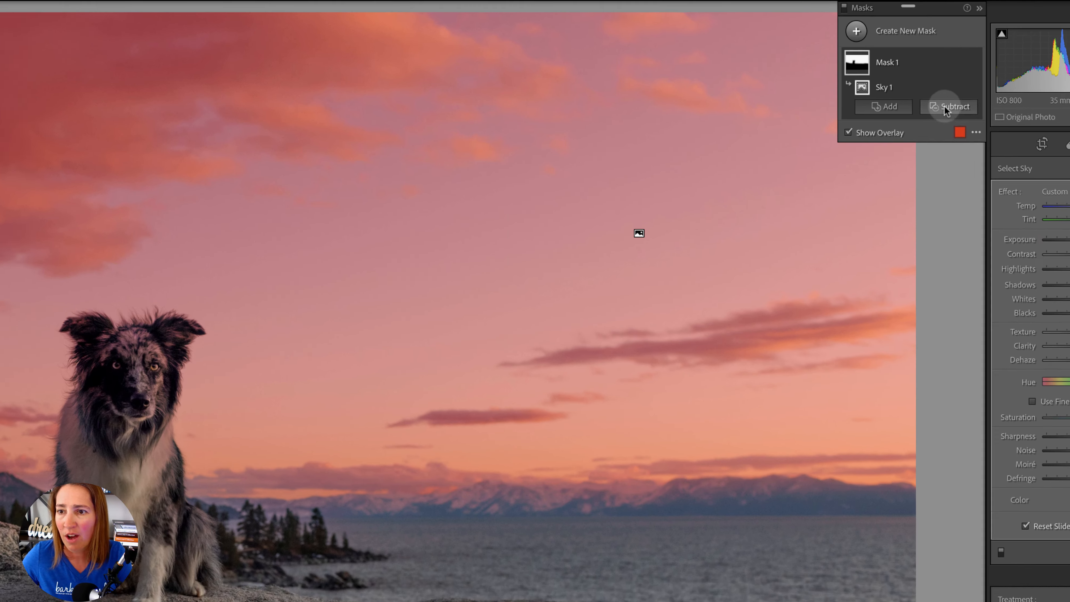
click(907, 69)
click(965, 169)
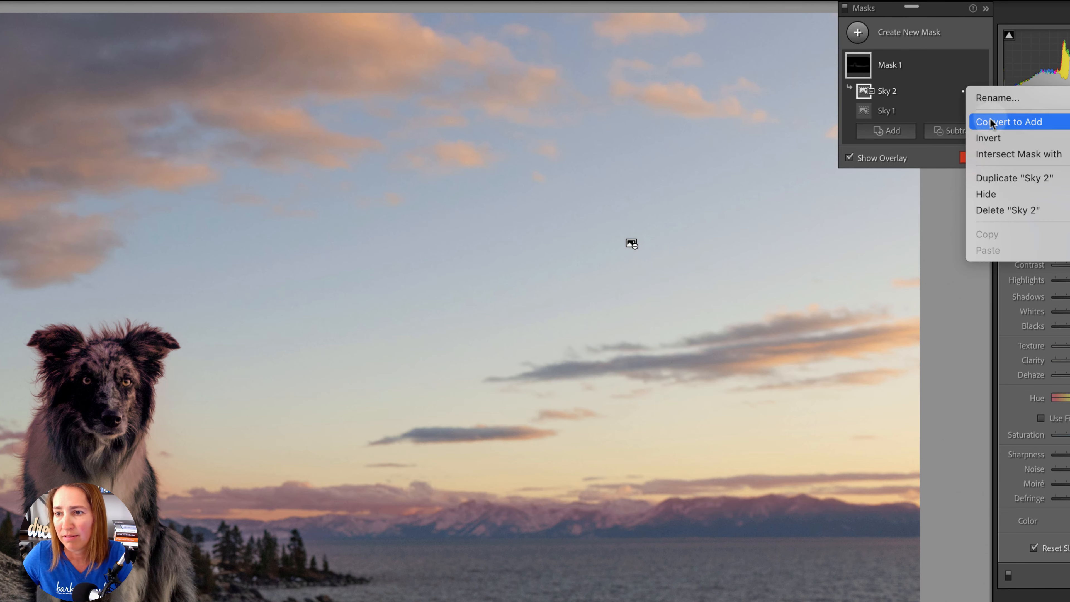
click(995, 196)
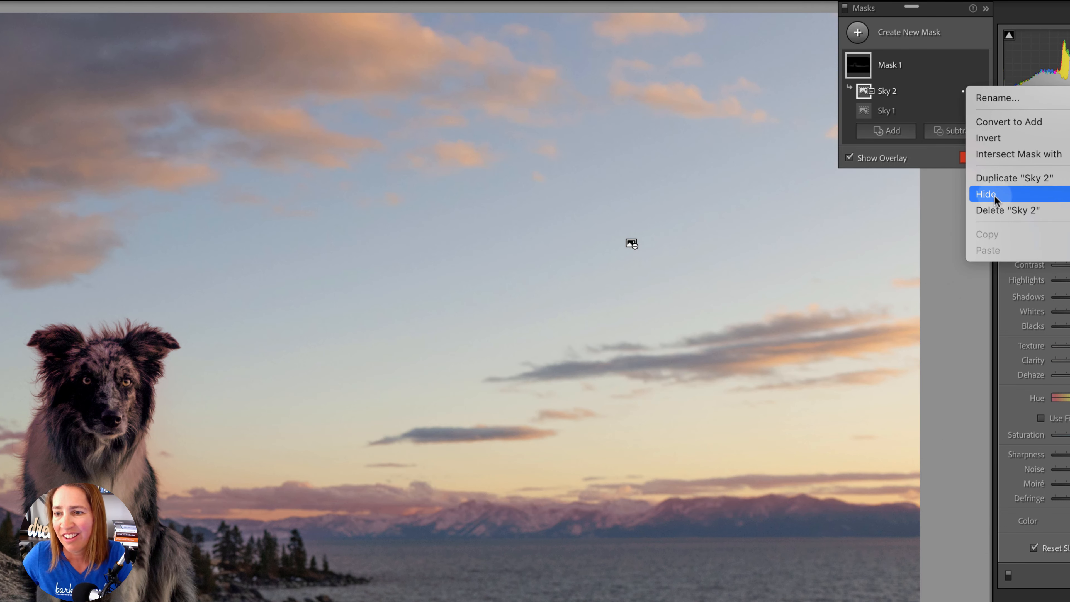
click(1003, 210)
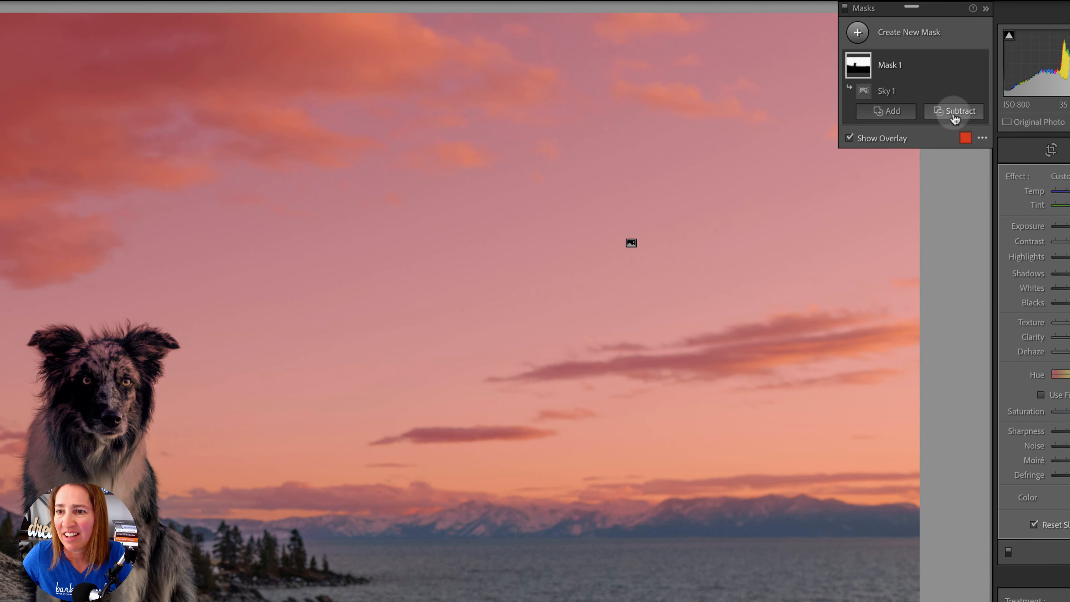
- Subtract the dog from the sky mask using subject selection
click(951, 111)
click(968, 150)
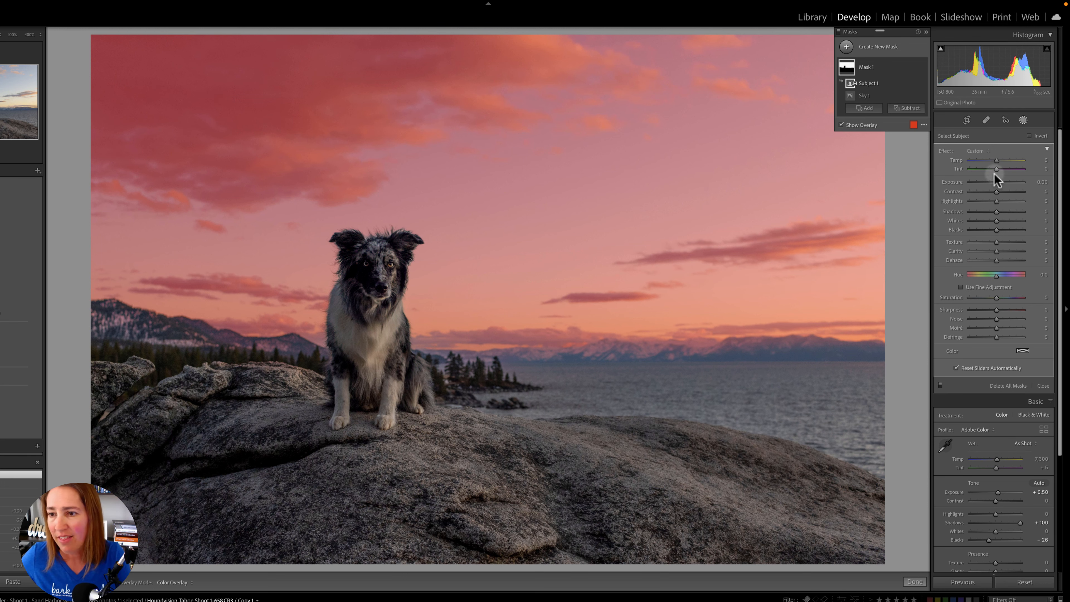
- Hide the mask overlay and adjust the sky to Exposure -0.34, Temp 21 and Tint 37
key(o)
drag(995, 182, 992, 183)
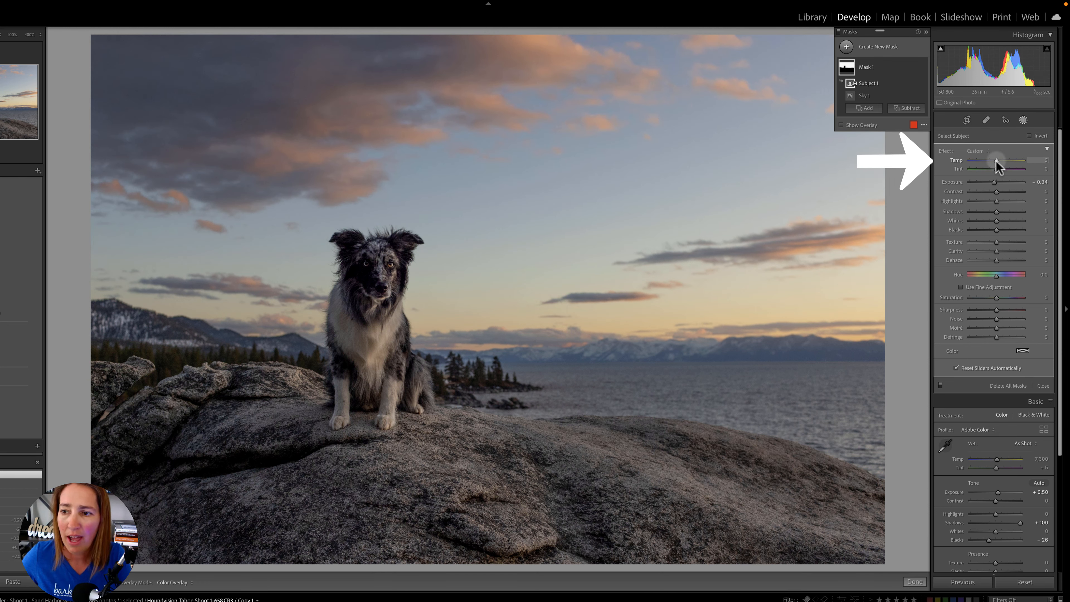
drag(997, 162, 1002, 168)
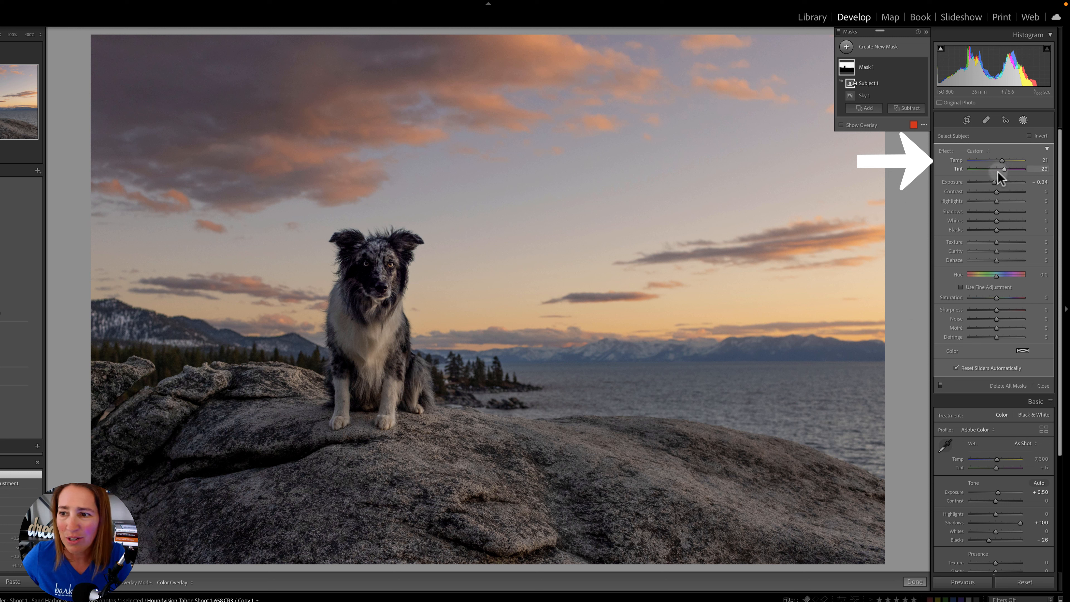
drag(1004, 170, 1006, 169)
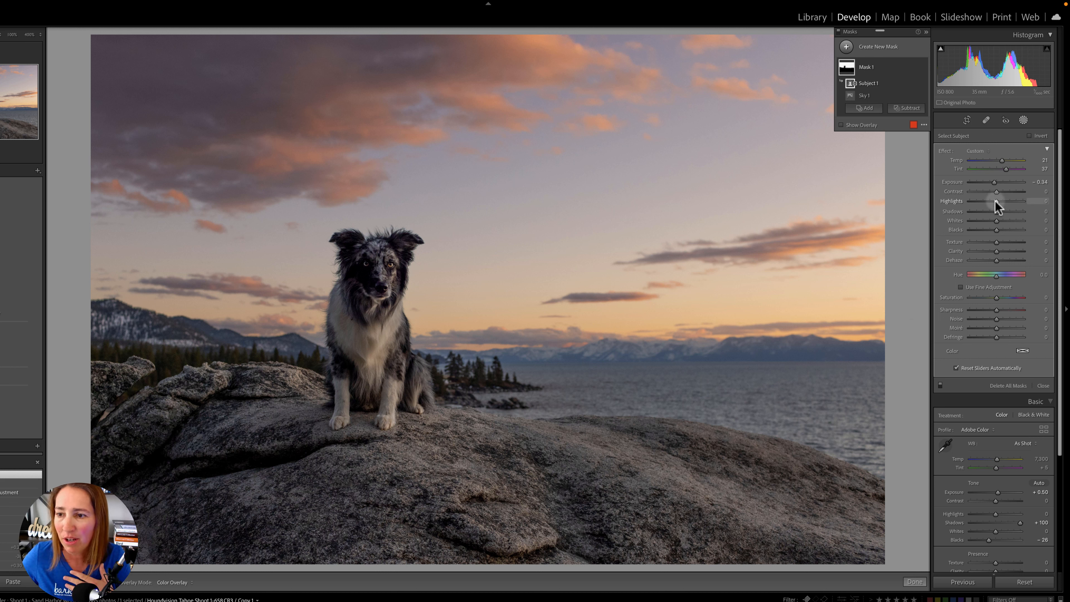
- Set the sky mask's Highlights to 12, Shadows to 10 and Dehaze to 4, raise Whites, Temp, Tint and Exposure slightly, and finish masking
drag(995, 201, 997, 220)
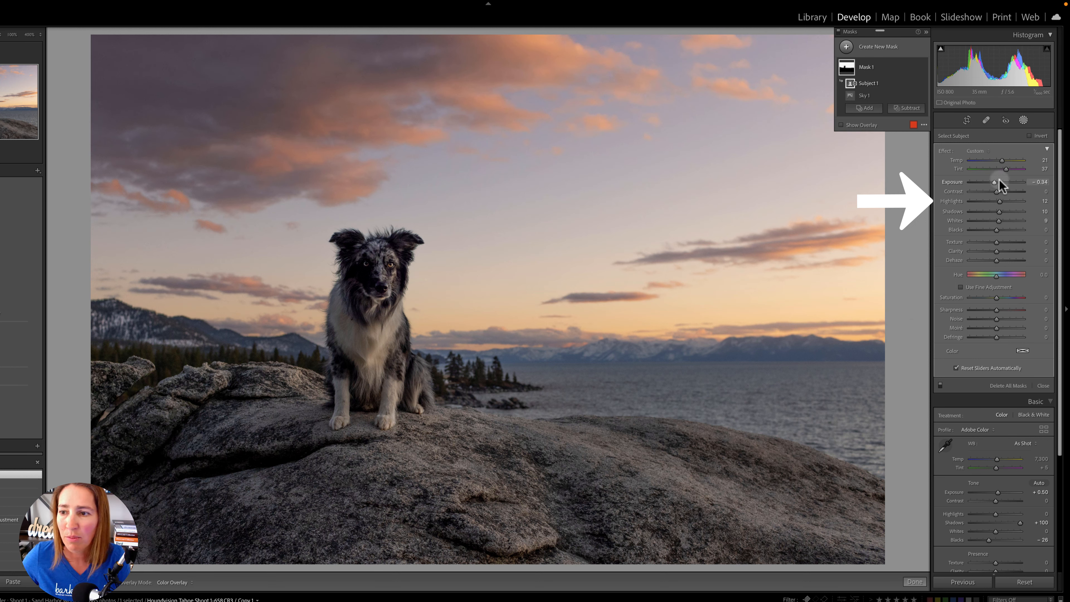
drag(1002, 161, 1005, 169)
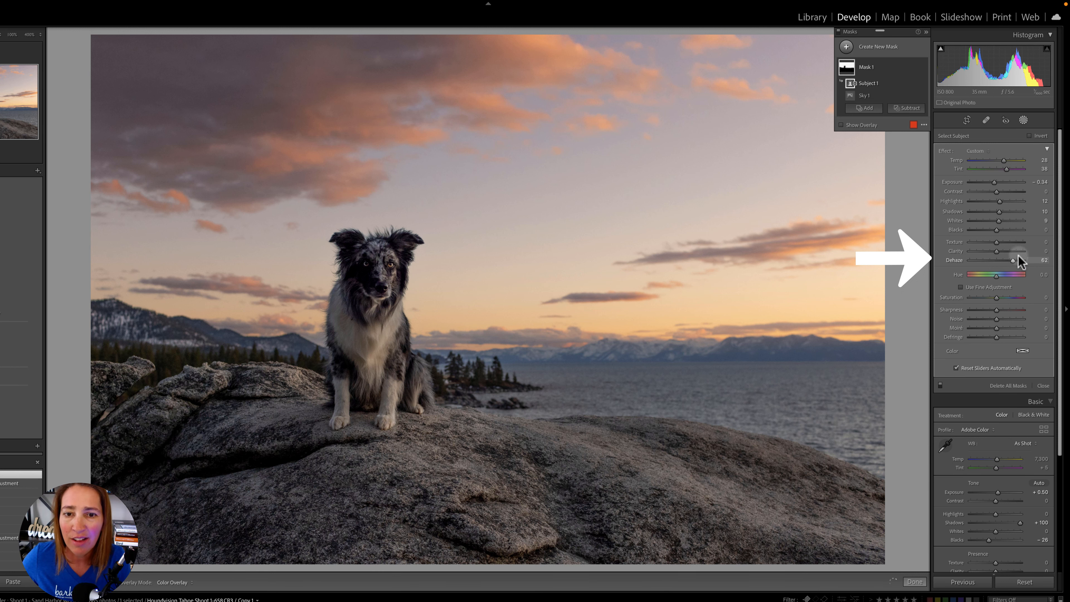
drag(1019, 256, 997, 259)
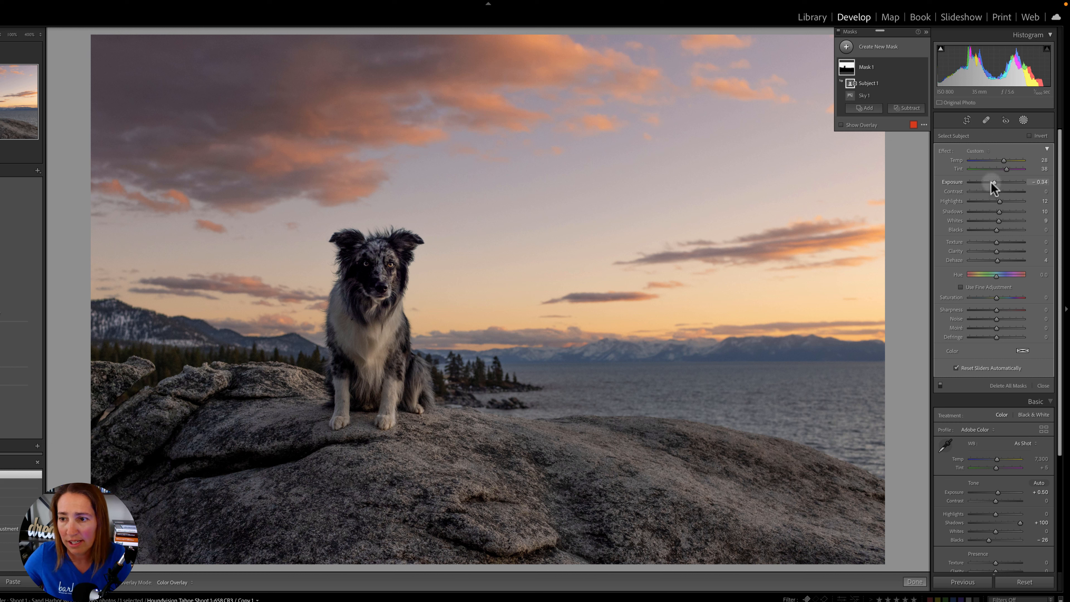
drag(994, 182, 995, 182)
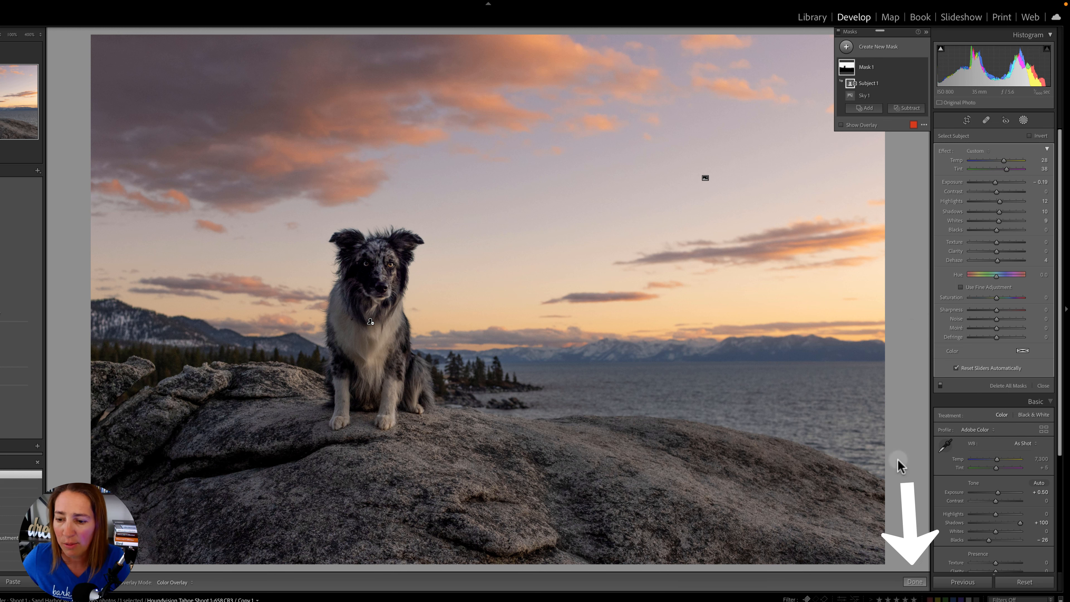
click(915, 582)
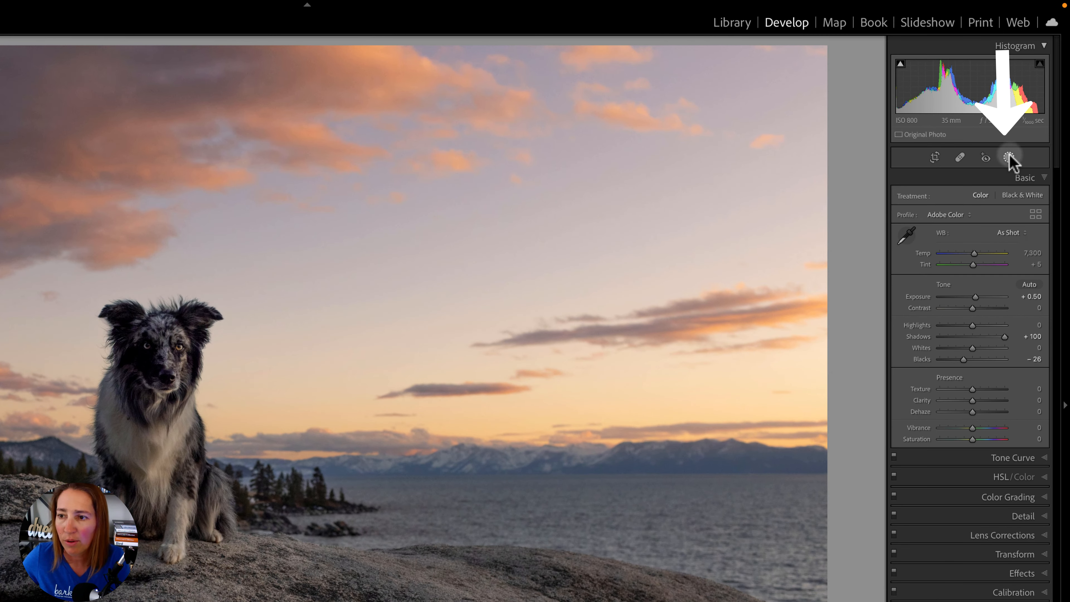
- Add a linear gradient mask from the top of the sky down to the rock and subtract the dog from it
click(1009, 158)
click(821, 64)
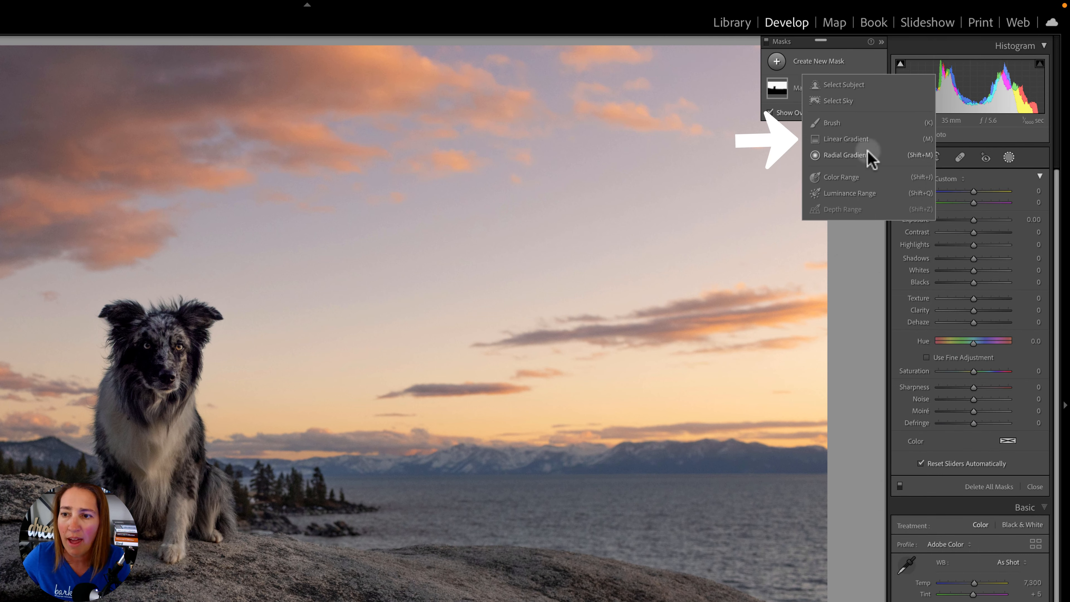
click(846, 139)
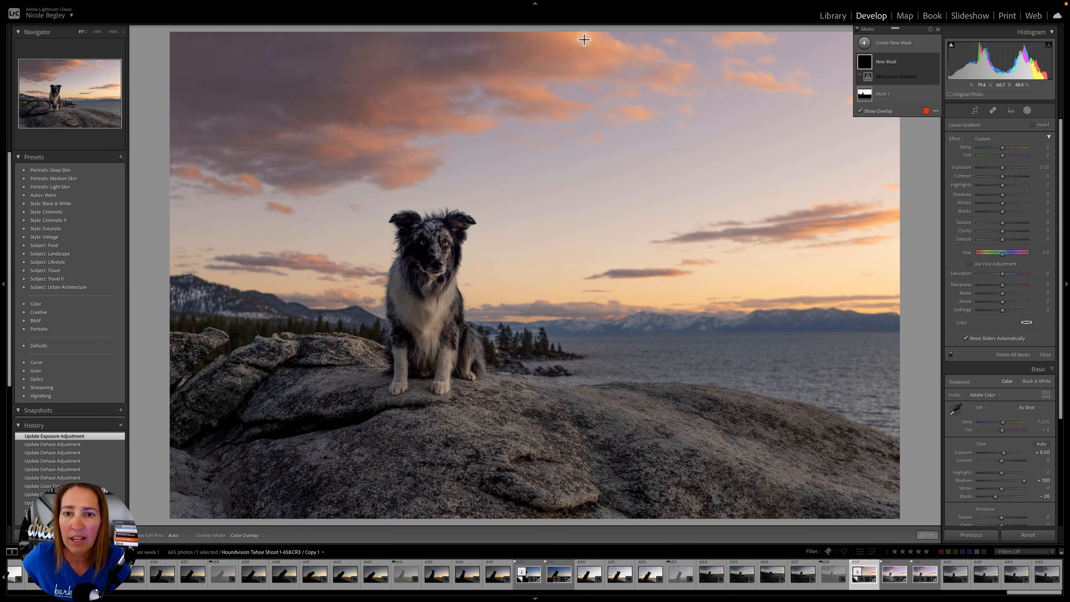
drag(584, 39, 516, 392)
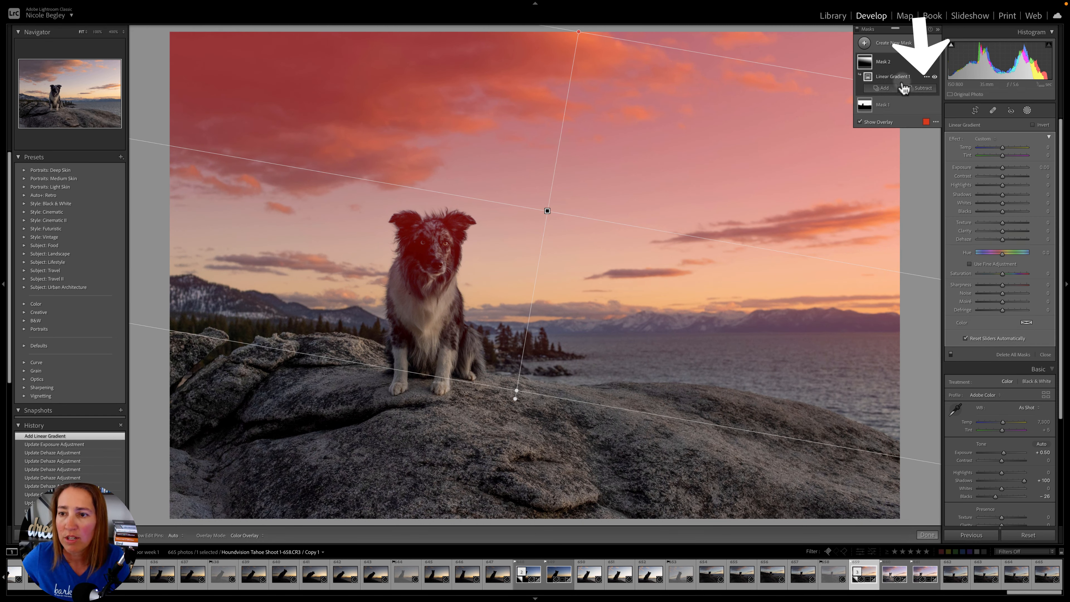
click(921, 88)
click(927, 101)
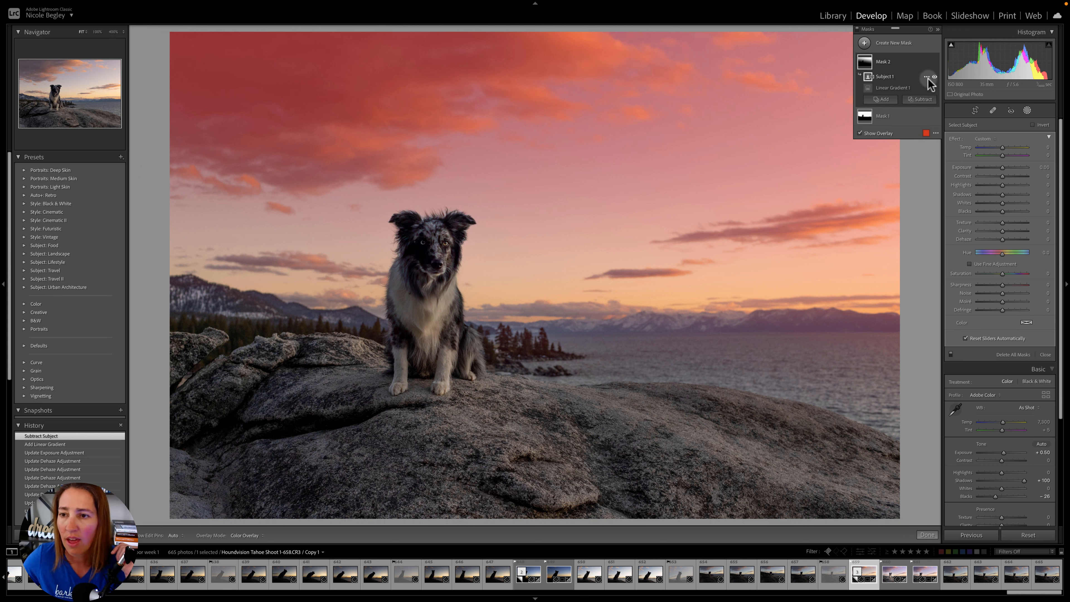
- Cool the linear gradient mask by setting its Temp to -21
drag(1002, 148, 994, 150)
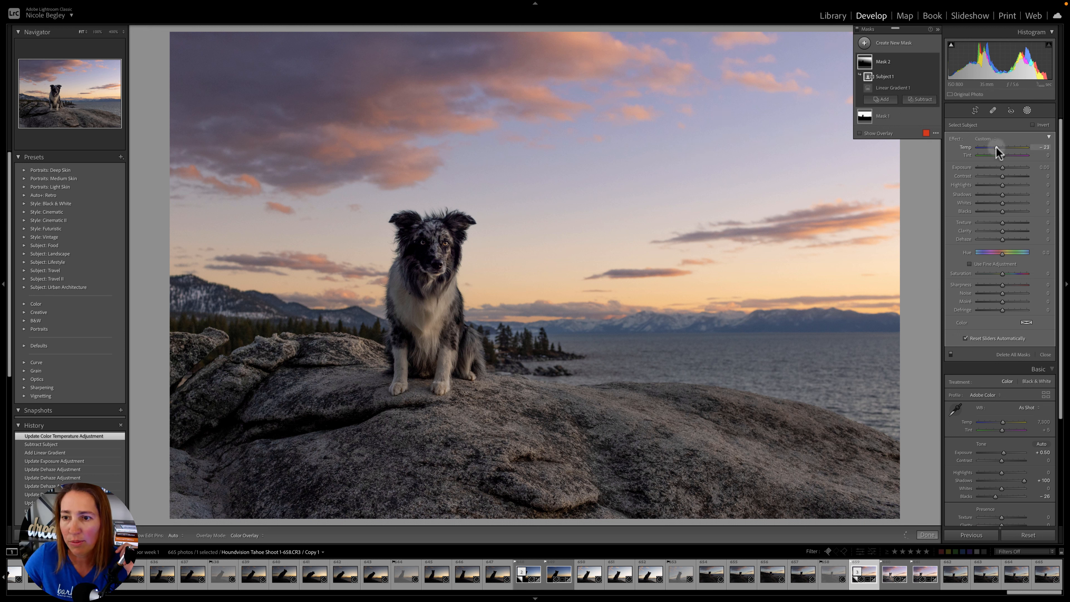
drag(998, 147, 1000, 147)
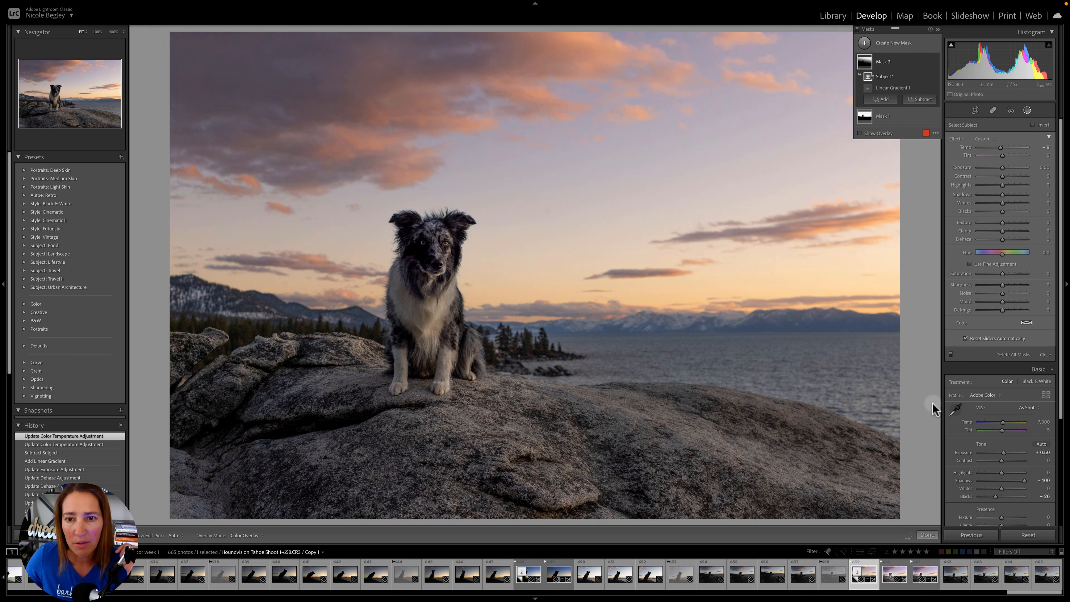
drag(1001, 149, 996, 150)
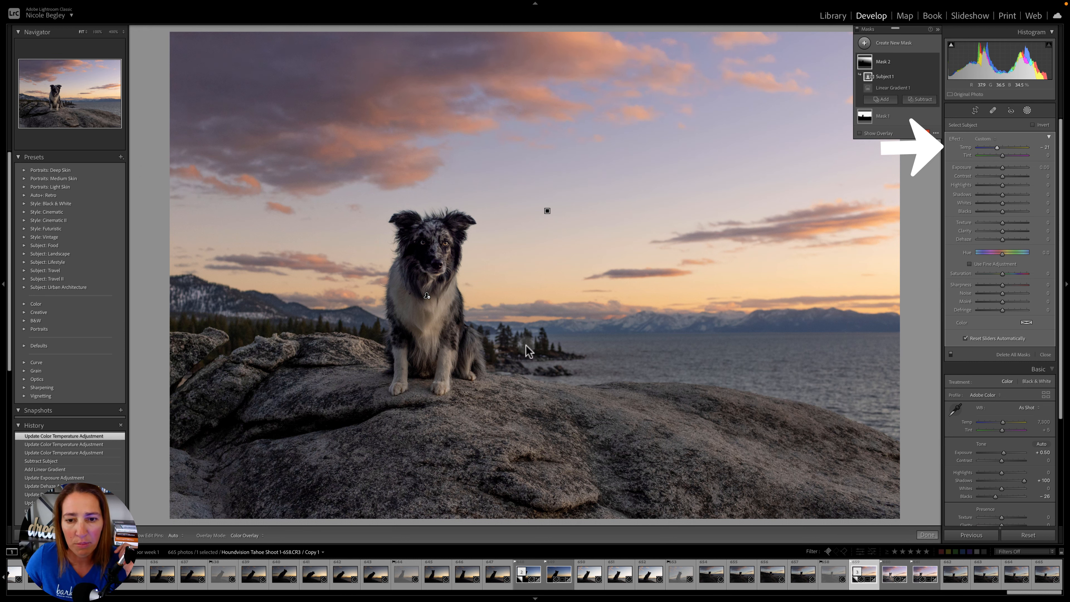
- Shorten and tilt the linear gradient so it fades out just above the horizon, and cool its Temp to about -38
click(547, 211)
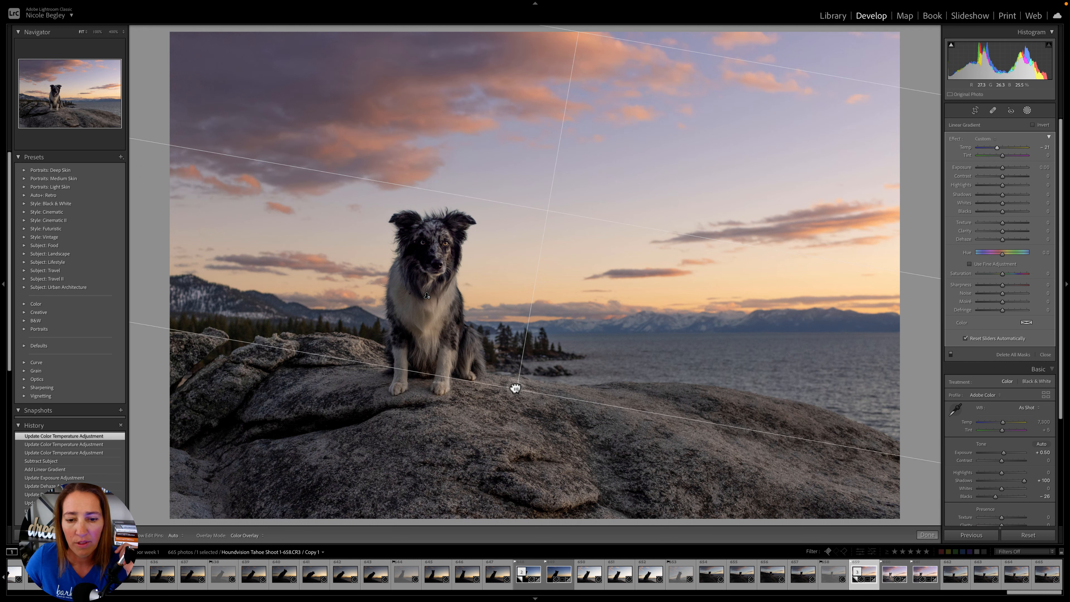
drag(515, 387, 573, 275)
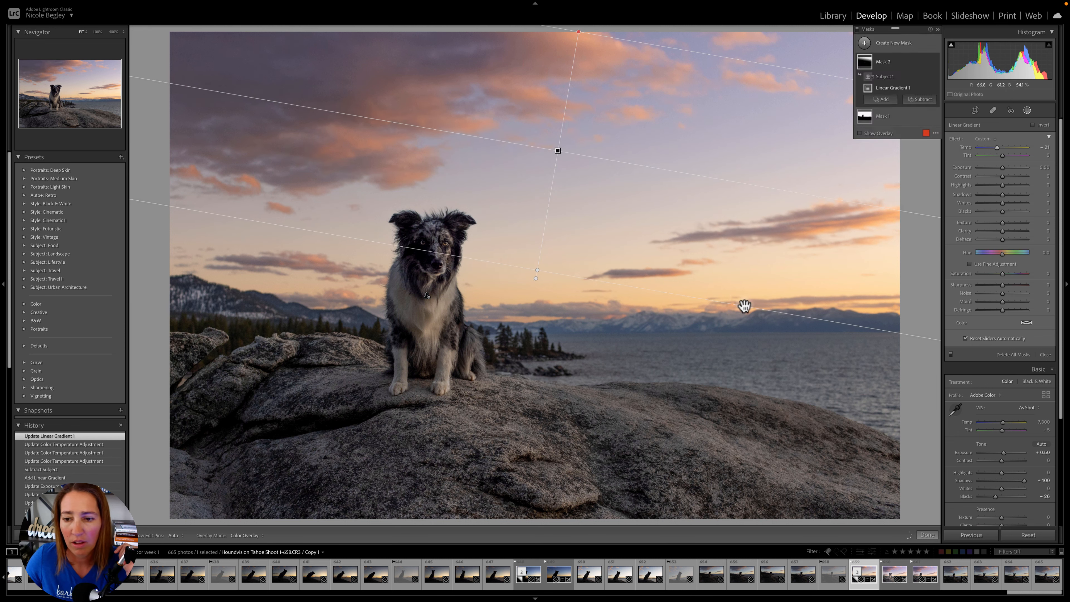
drag(745, 306, 630, 234)
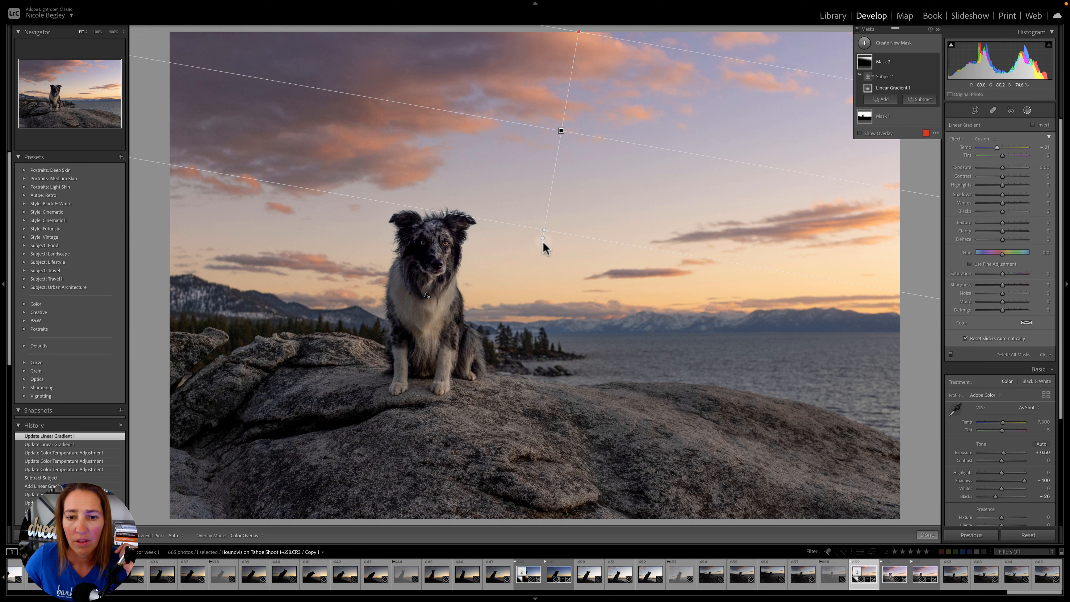
drag(541, 237, 488, 280)
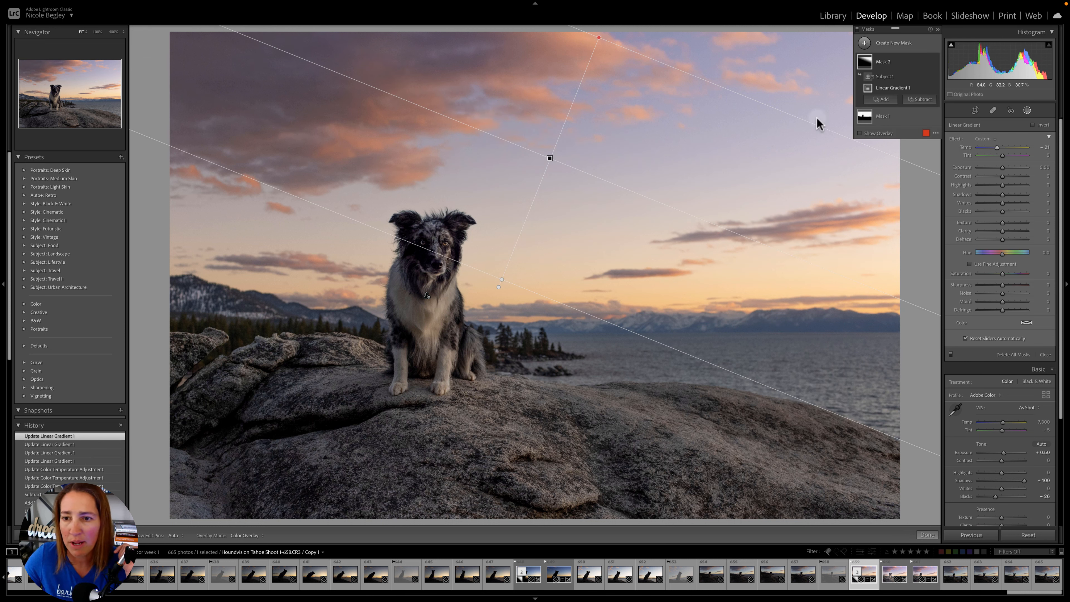
drag(995, 147, 993, 148)
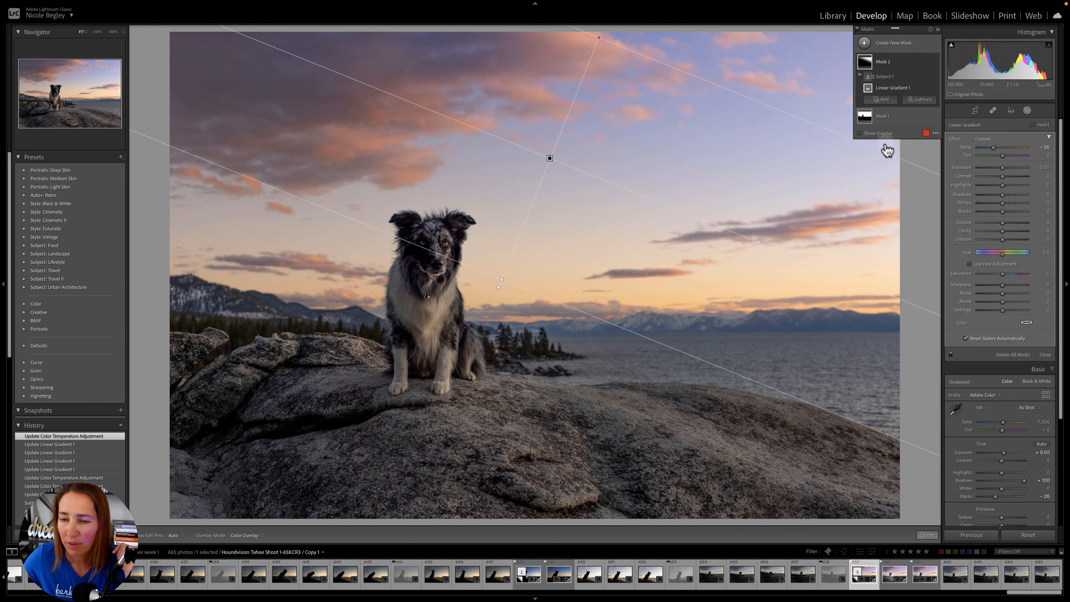
- Try brightening the dog with a new subject mask at Exposure 0.58, and delete that mask
click(927, 534)
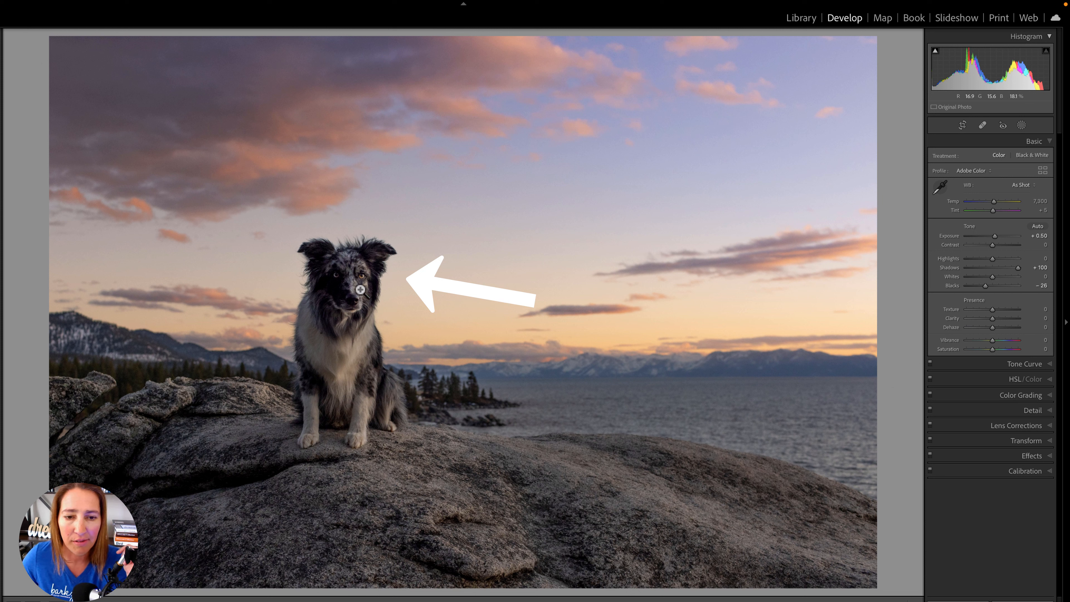
click(1022, 125)
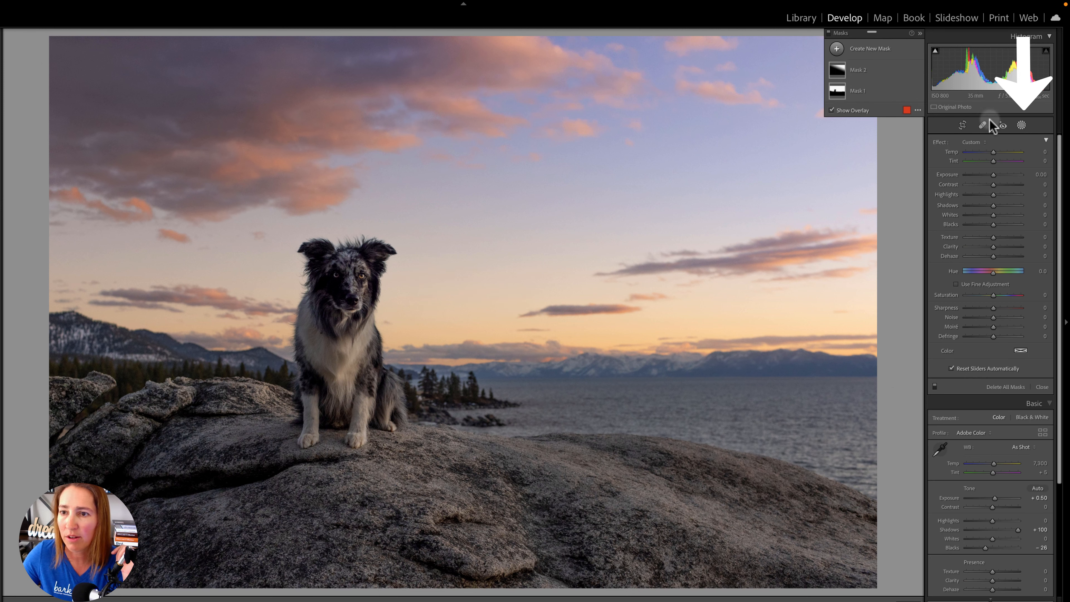
click(881, 48)
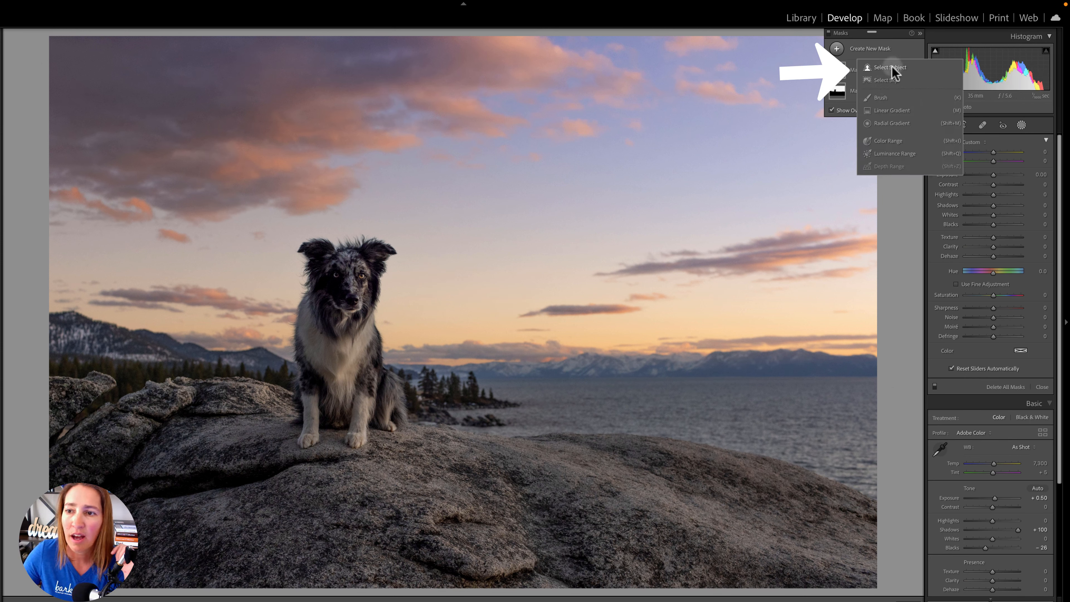
click(893, 67)
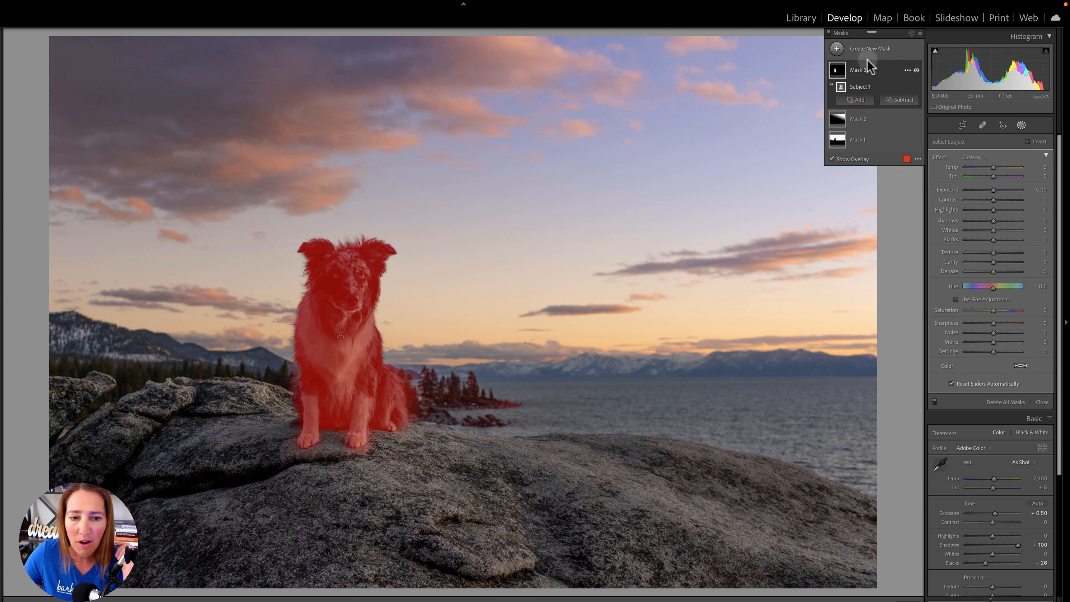
drag(993, 190, 996, 188)
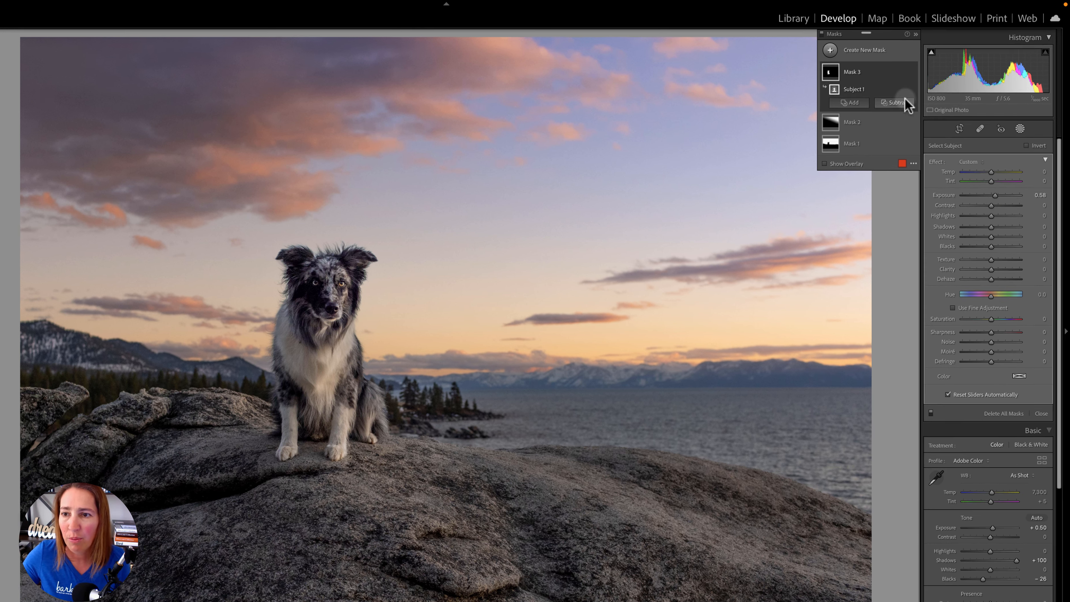
click(901, 71)
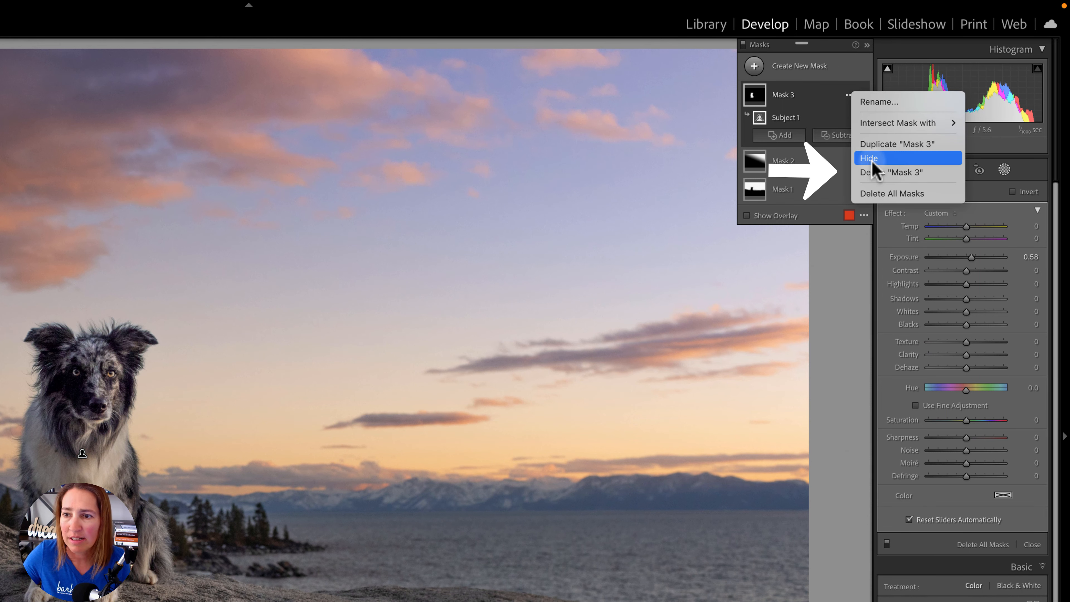
click(890, 172)
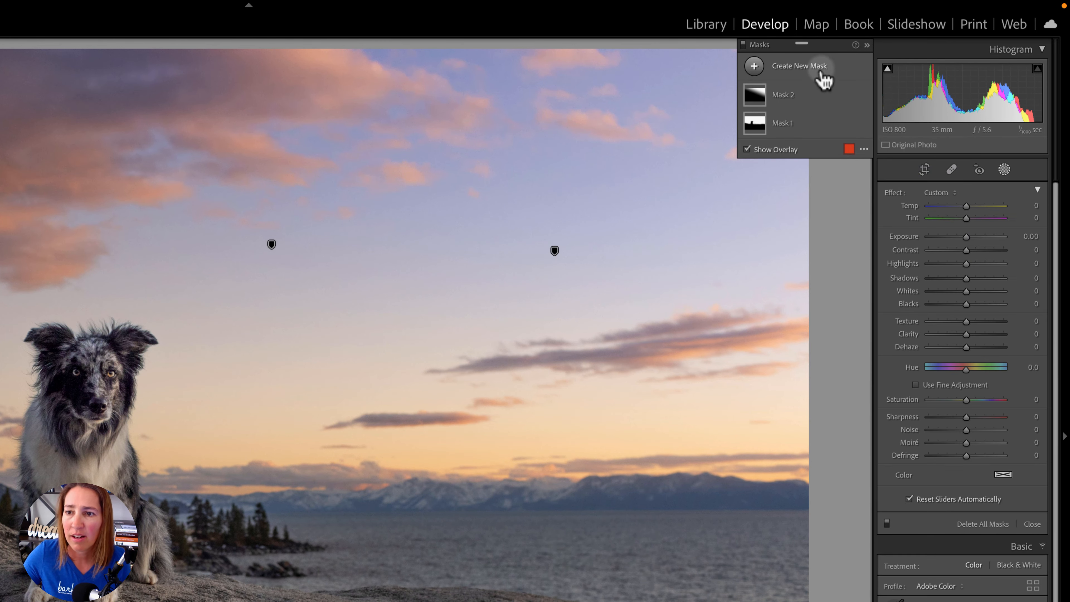
- Add a tall radial gradient mask centred on the dog's head, with its lower edge reaching the paws
click(820, 72)
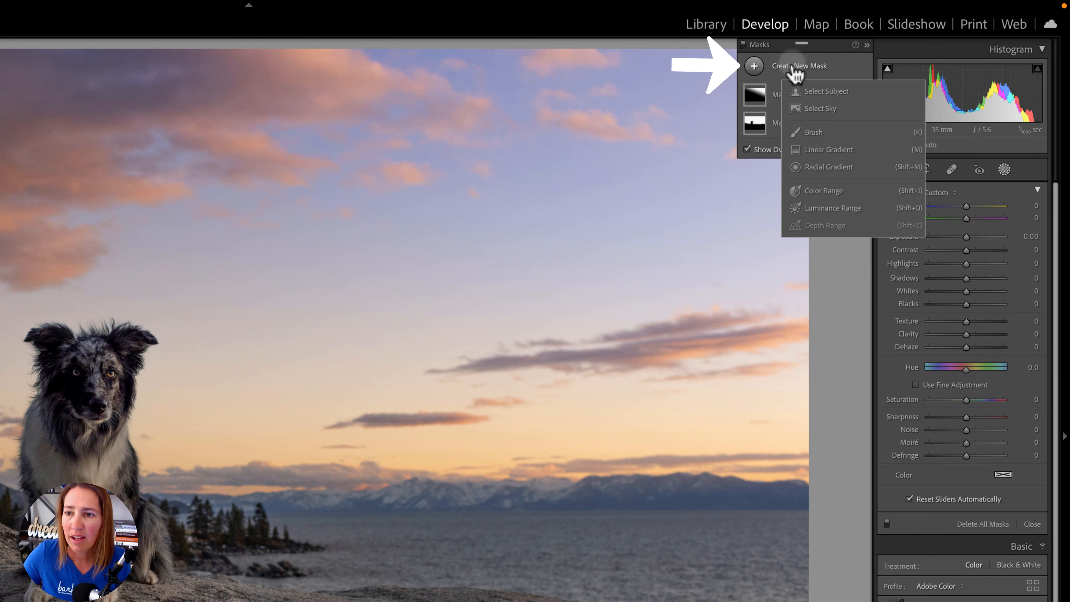
click(823, 168)
drag(80, 356, 173, 593)
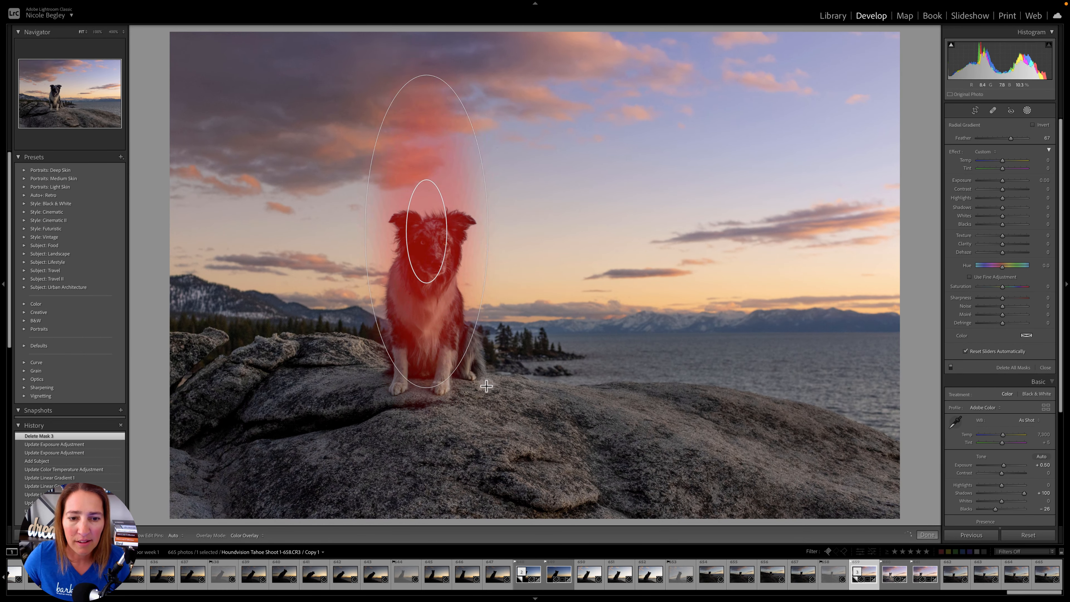
drag(486, 385, 510, 399)
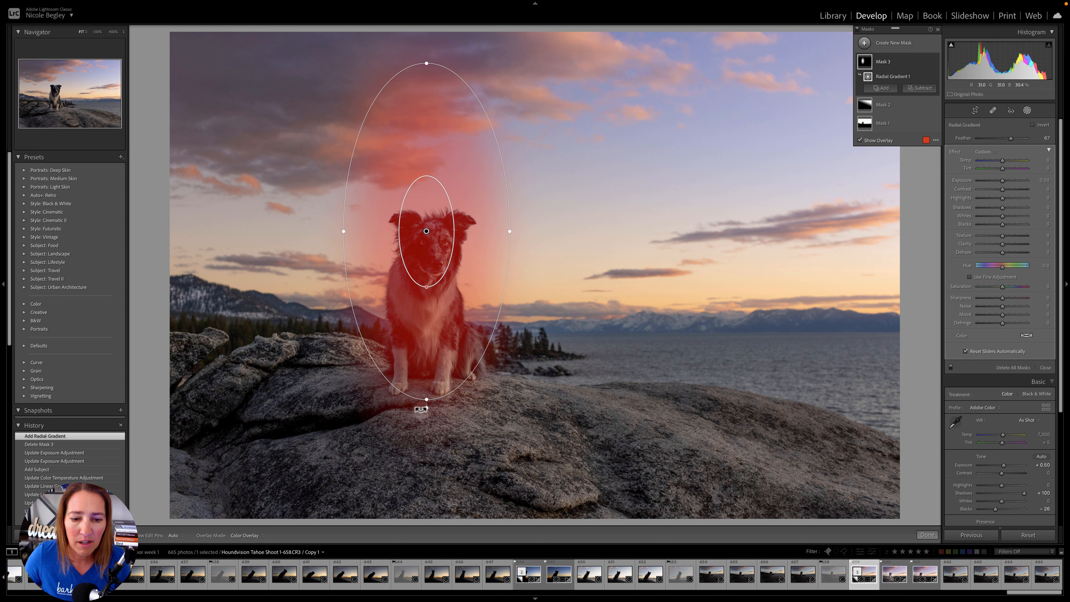
- Tilt, narrow and lower the radial gradient to fit the dog's body, set its Exposure to 0.37, and finish masking
drag(421, 409, 463, 397)
drag(432, 351, 450, 424)
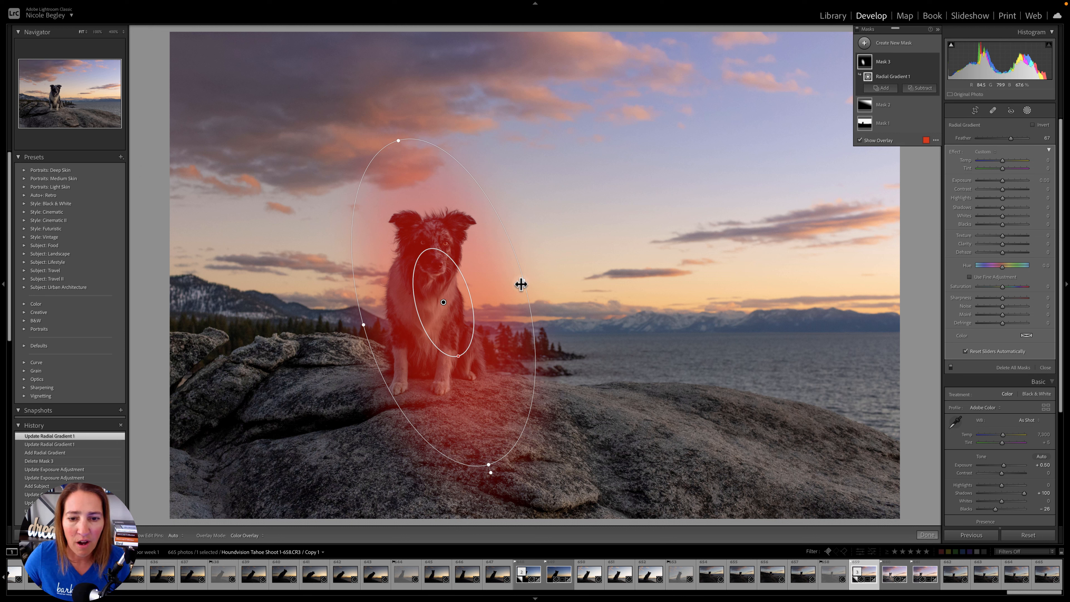
drag(520, 284, 509, 287)
drag(444, 357, 448, 403)
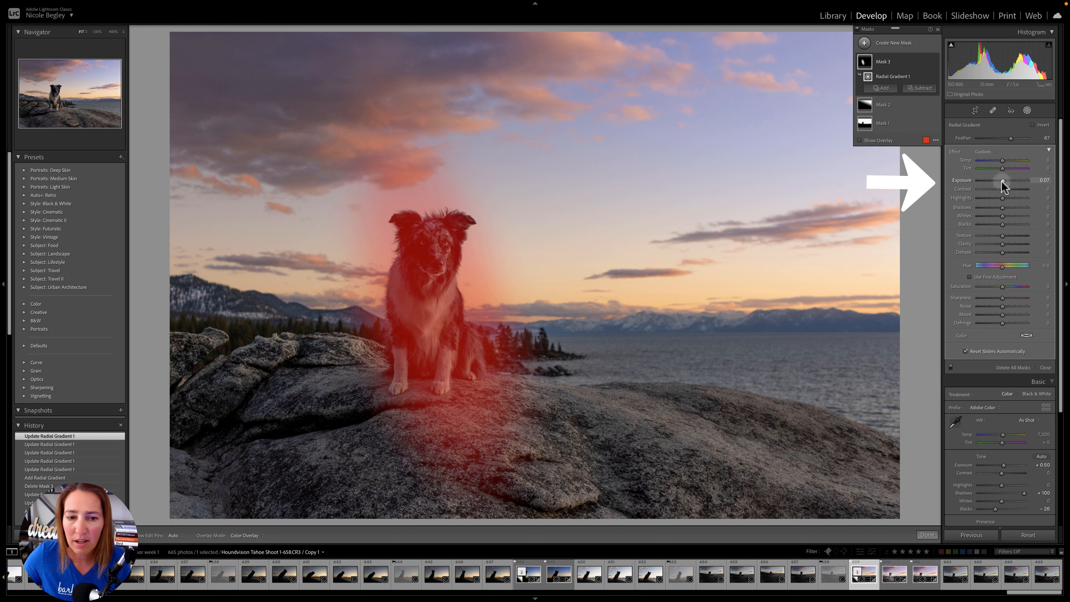
drag(1003, 185, 1004, 181)
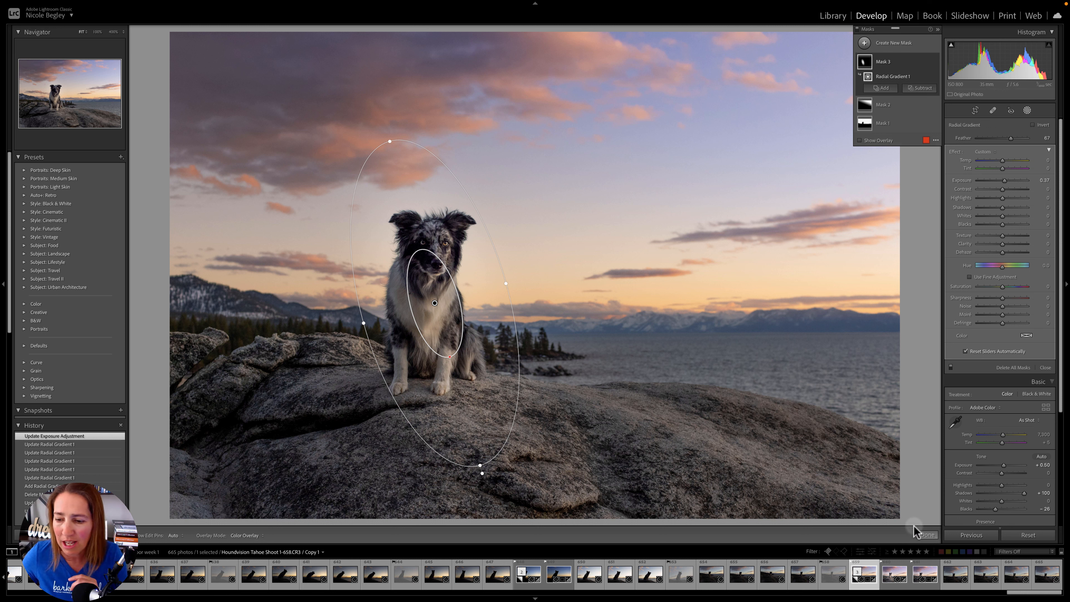
click(929, 537)
- Start a new brush mask for the dog's eyes with a brush size of 2 and Exposure at about 0.69
click(1027, 111)
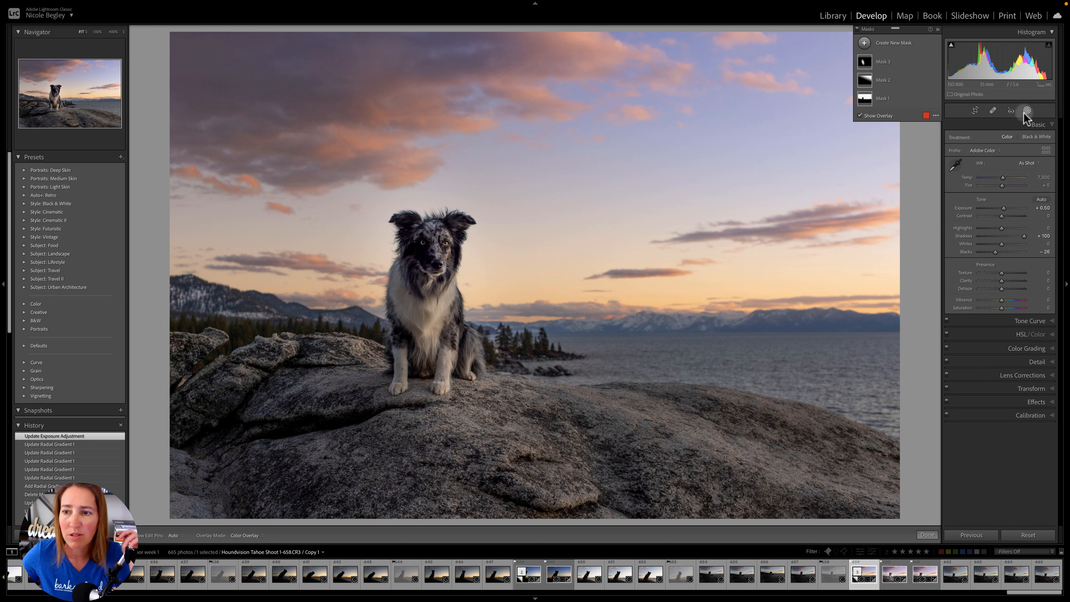
click(899, 47)
click(910, 81)
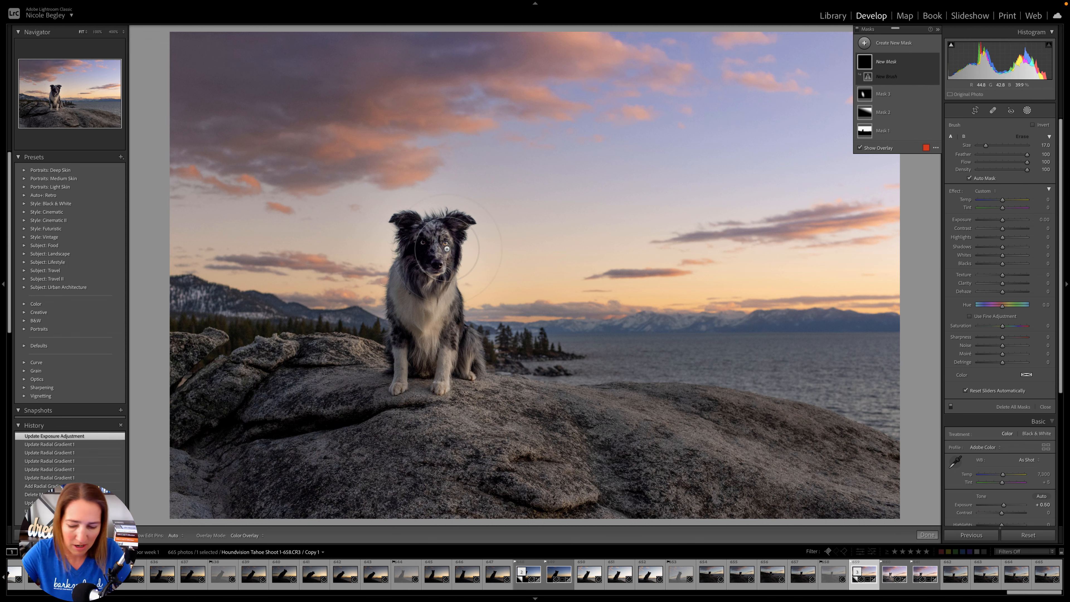
key(super+equal)
key(super+equal)
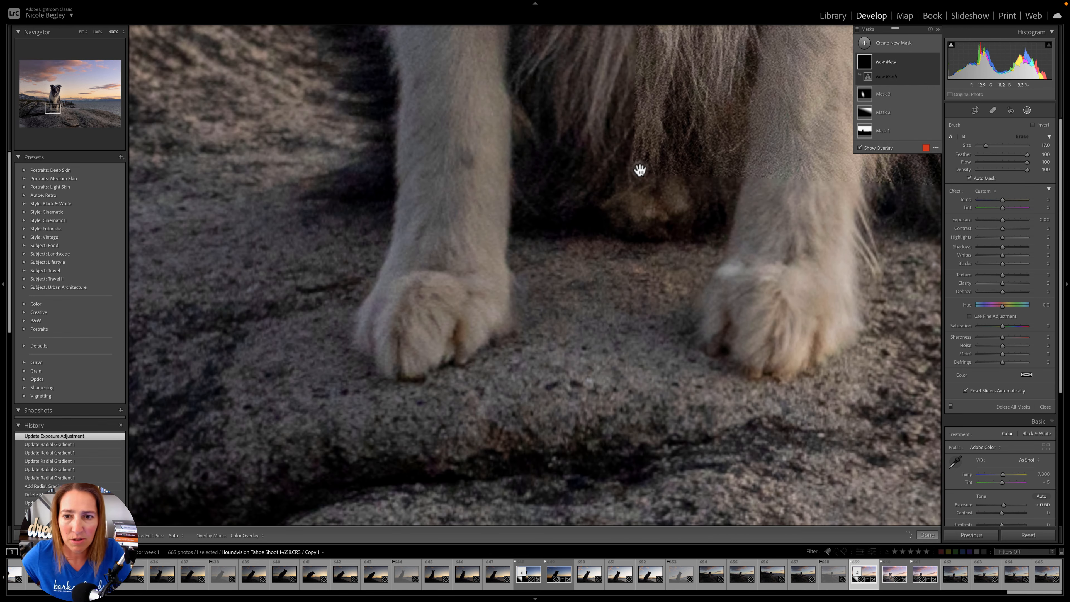
drag(640, 170, 632, 400)
drag(629, 194, 623, 379)
drag(625, 262, 616, 417)
drag(611, 220, 587, 435)
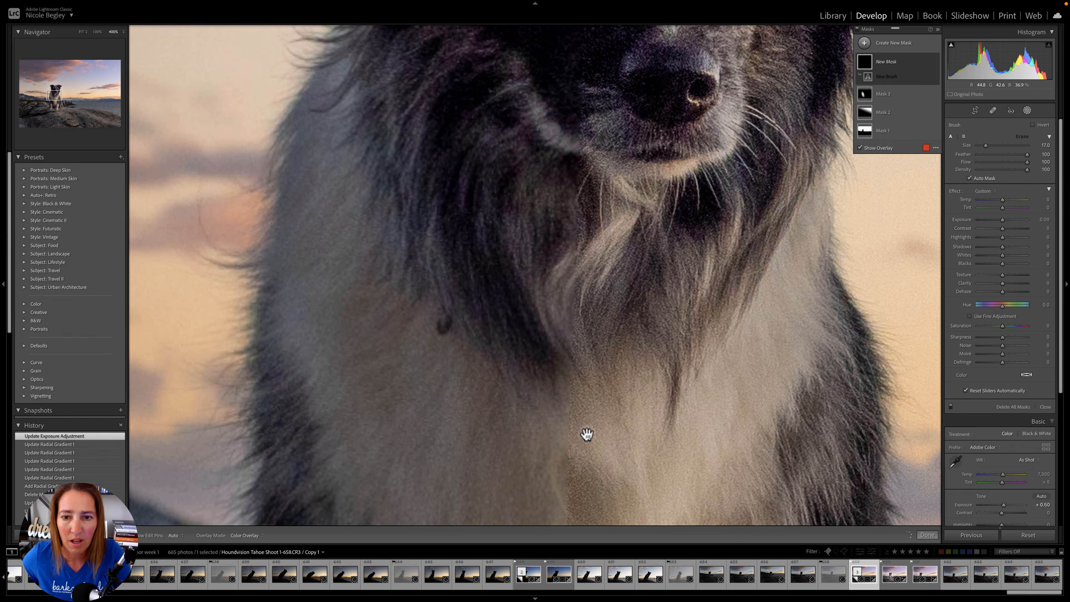
drag(605, 238, 518, 481)
drag(571, 258, 549, 361)
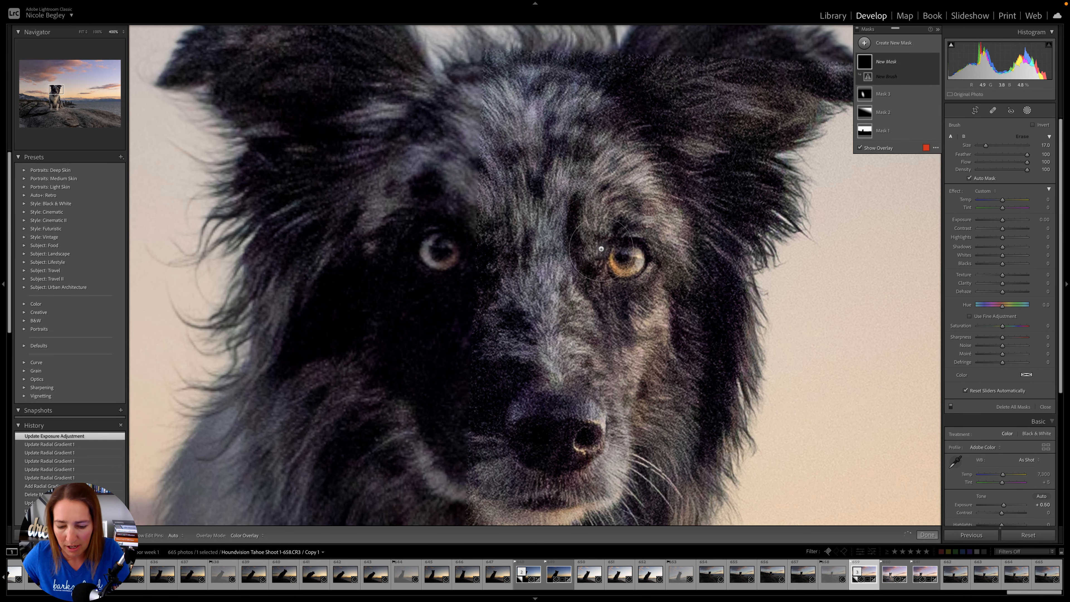
scroll(544, 250, down, 5)
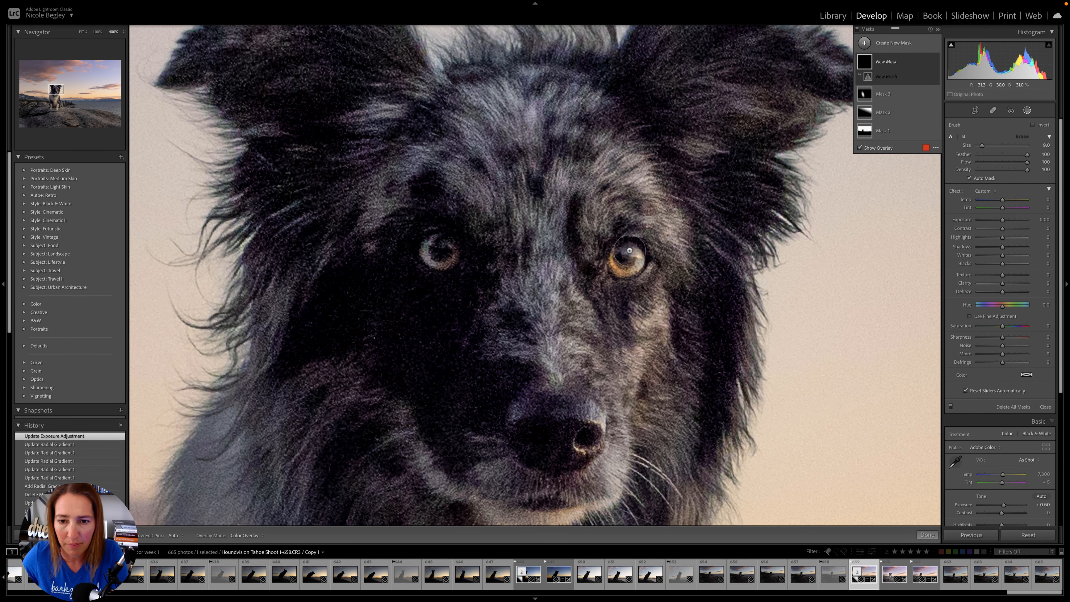
scroll(628, 251, down, 3)
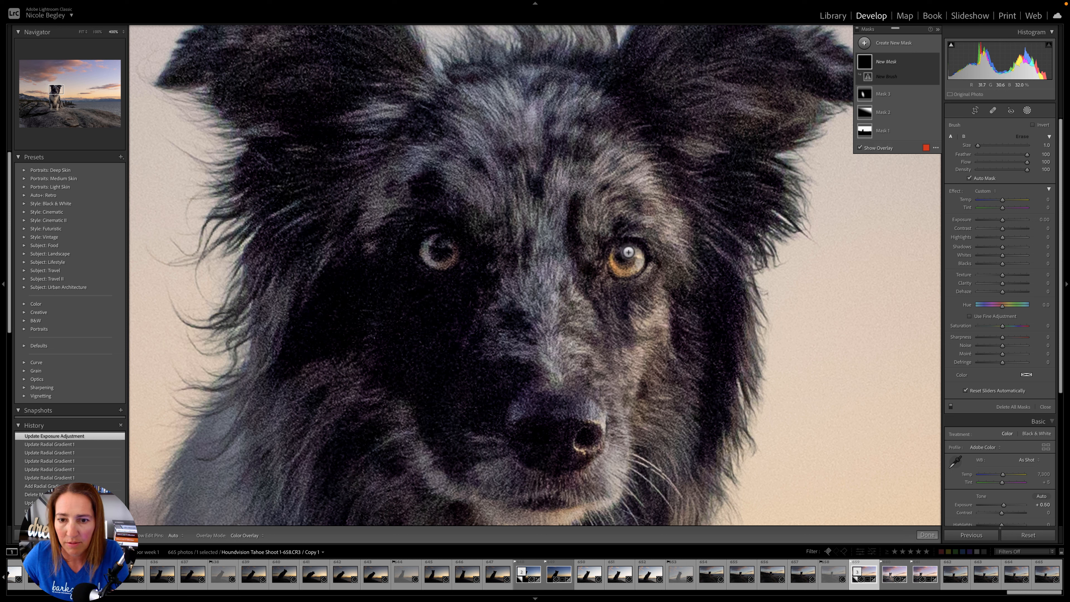
drag(1003, 220, 1007, 221)
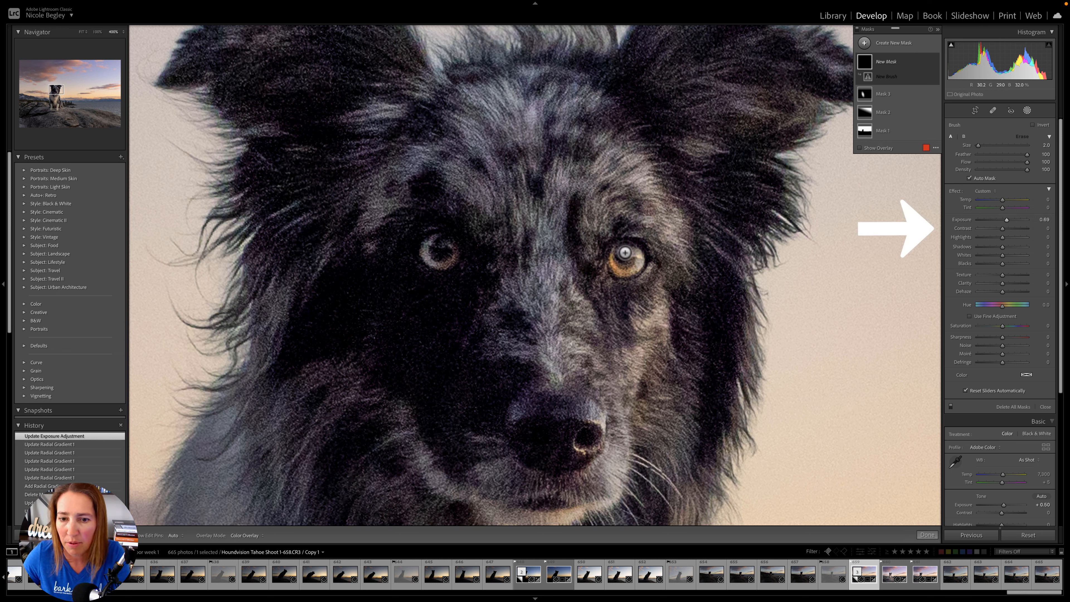
- Paint the brush mask over the irises of both of the dog's eyes, the amber one first
mouse_move(623, 251)
mouse_down()
mouse_move(635, 253)
mouse_move(626, 250)
mouse_up()
drag(623, 252, 641, 253)
mouse_move(641, 253)
mouse_down()
mouse_move(627, 256)
mouse_move(634, 252)
mouse_up()
drag(635, 251, 614, 263)
mouse_move(615, 262)
mouse_down()
mouse_move(634, 265)
mouse_move(629, 274)
mouse_move(627, 249)
mouse_move(618, 265)
mouse_up()
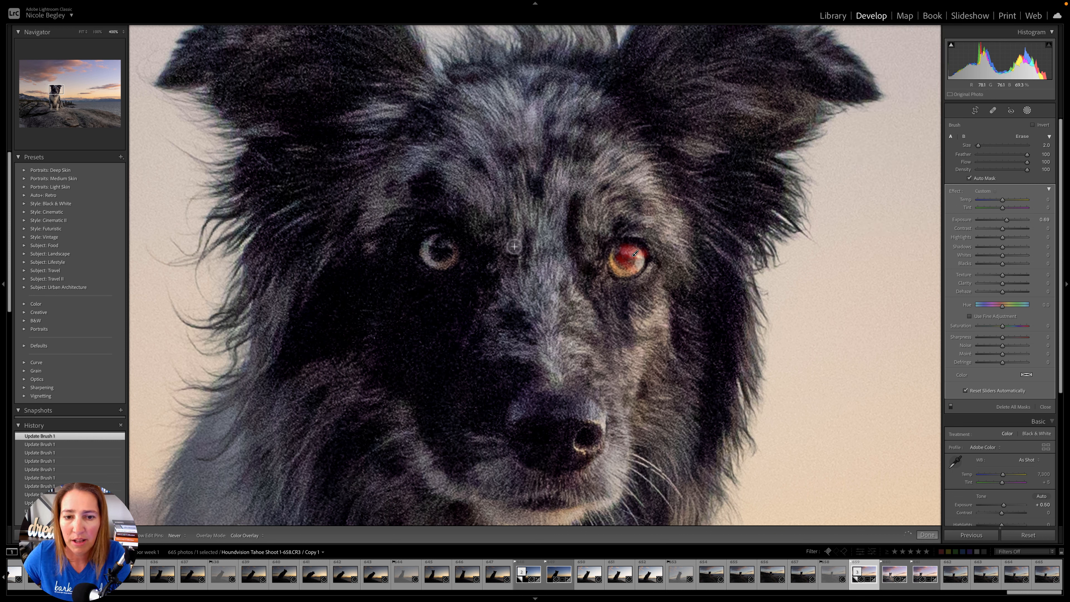
mouse_move(449, 241)
mouse_down()
mouse_move(434, 244)
mouse_move(448, 262)
mouse_move(441, 255)
mouse_up()
drag(436, 241, 431, 242)
mouse_move(452, 267)
mouse_down()
mouse_move(459, 315)
mouse_move(453, 290)
mouse_up()
drag(458, 249, 444, 243)
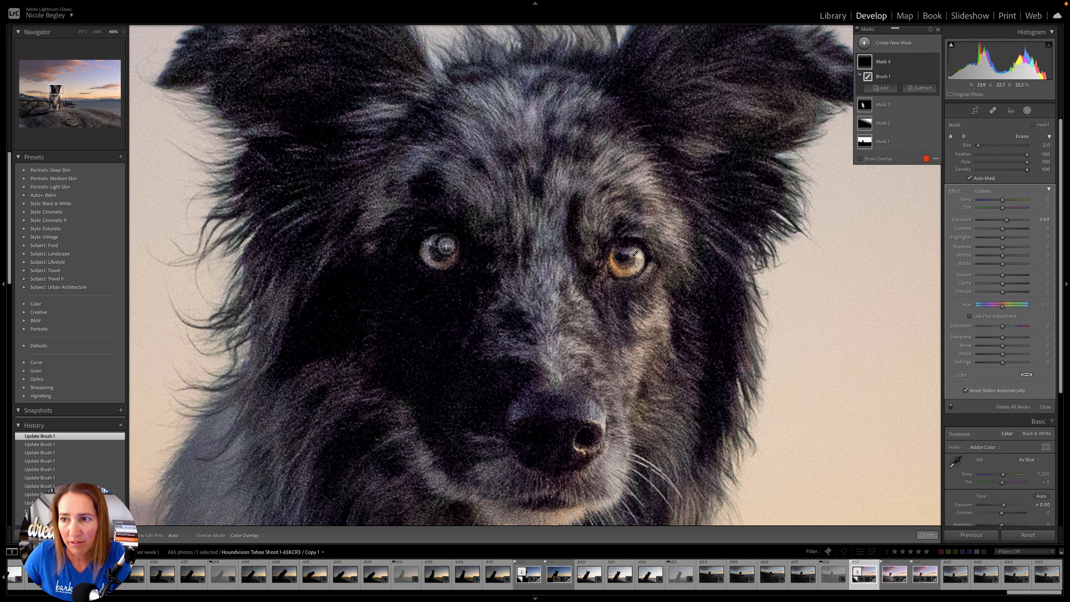
drag(446, 246, 445, 261)
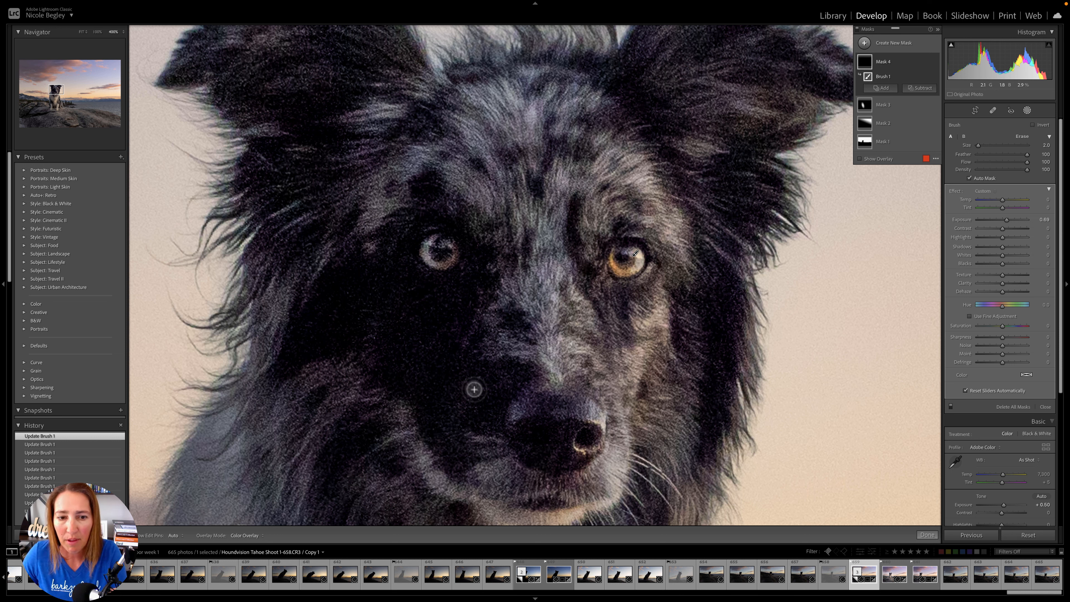
- Compare the dog's eyes with the eye brush mask hidden and shown, and inspect both eyes up close
click(934, 62)
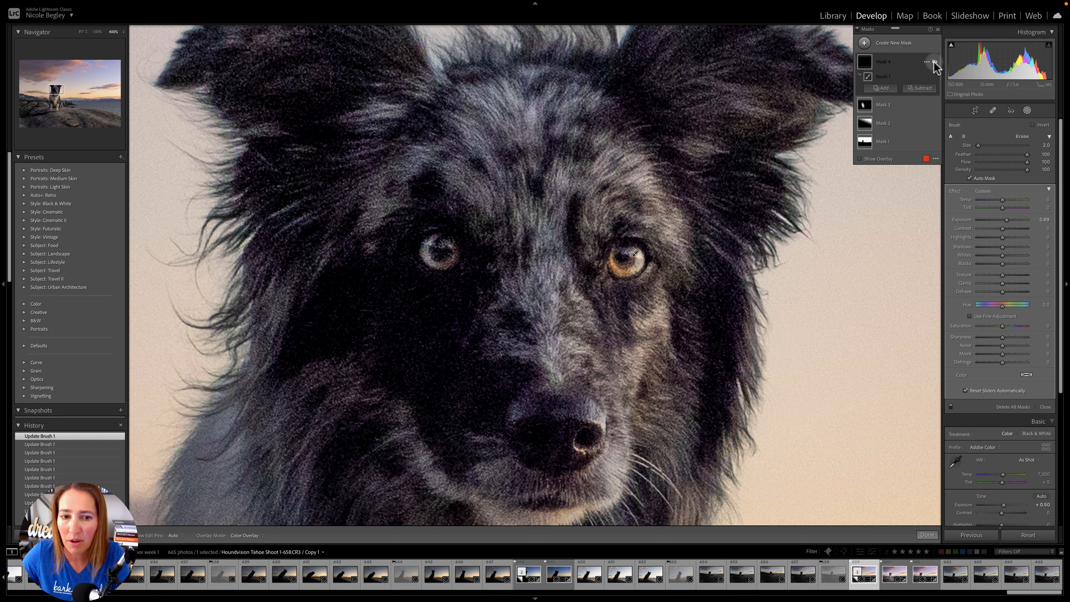
click(935, 62)
click(935, 61)
click(935, 62)
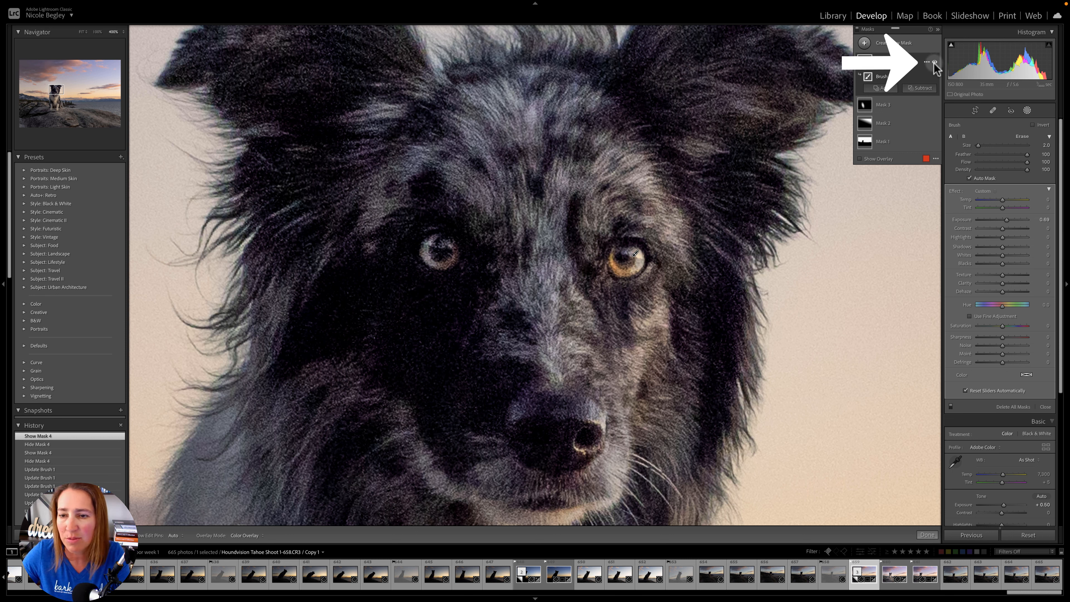
click(934, 62)
click(934, 61)
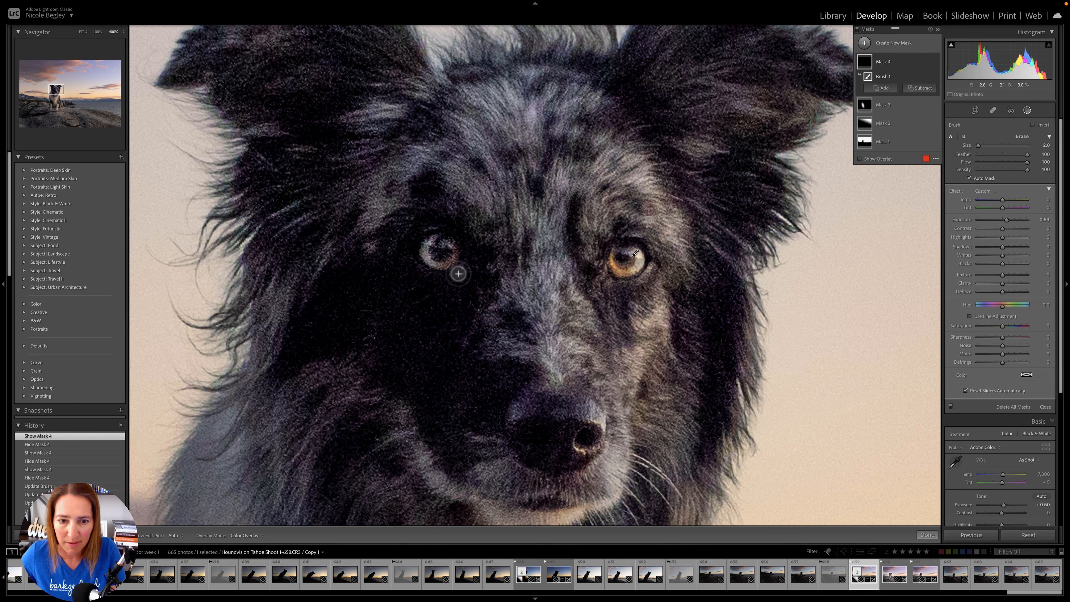
key(super+equal)
key(super+equal)
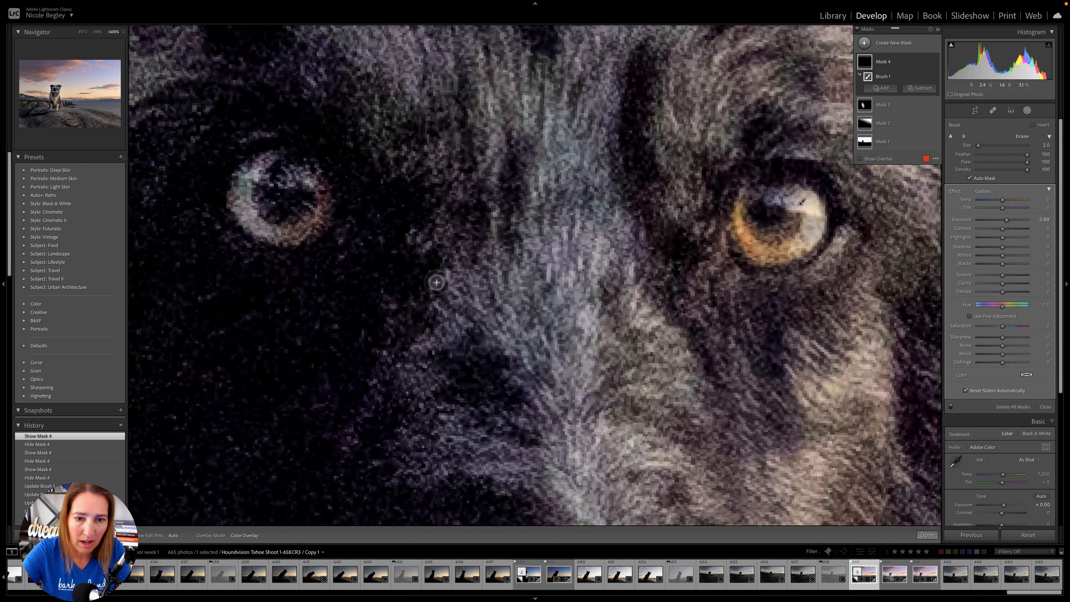
key(super+minus)
key(super+minus)
key(super+minus)
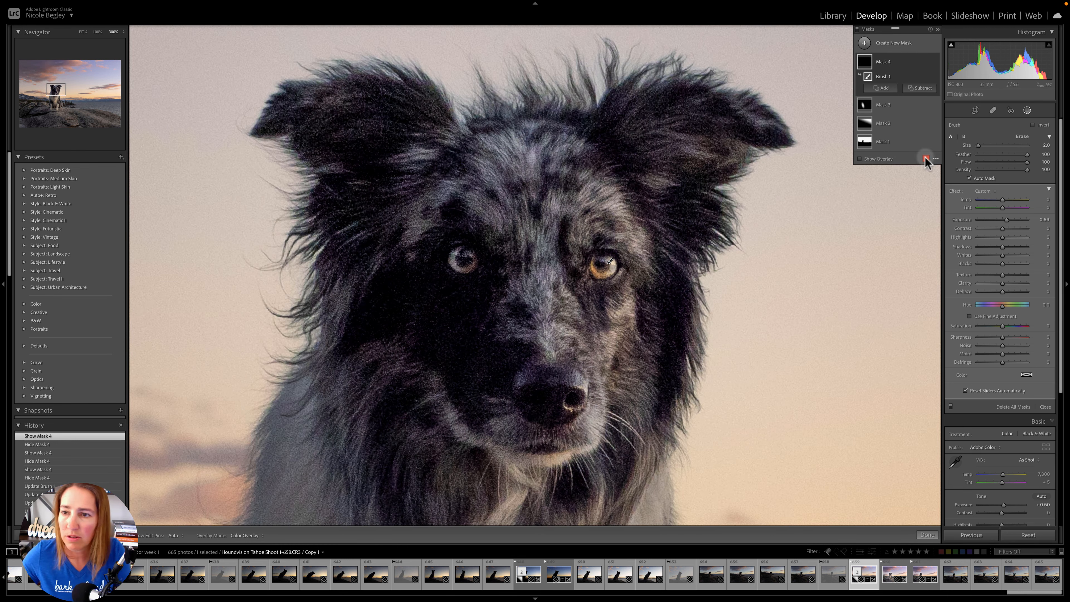
- Start another brush mask and enlarge the brush until it spans about half of the dog's face
click(890, 42)
click(892, 41)
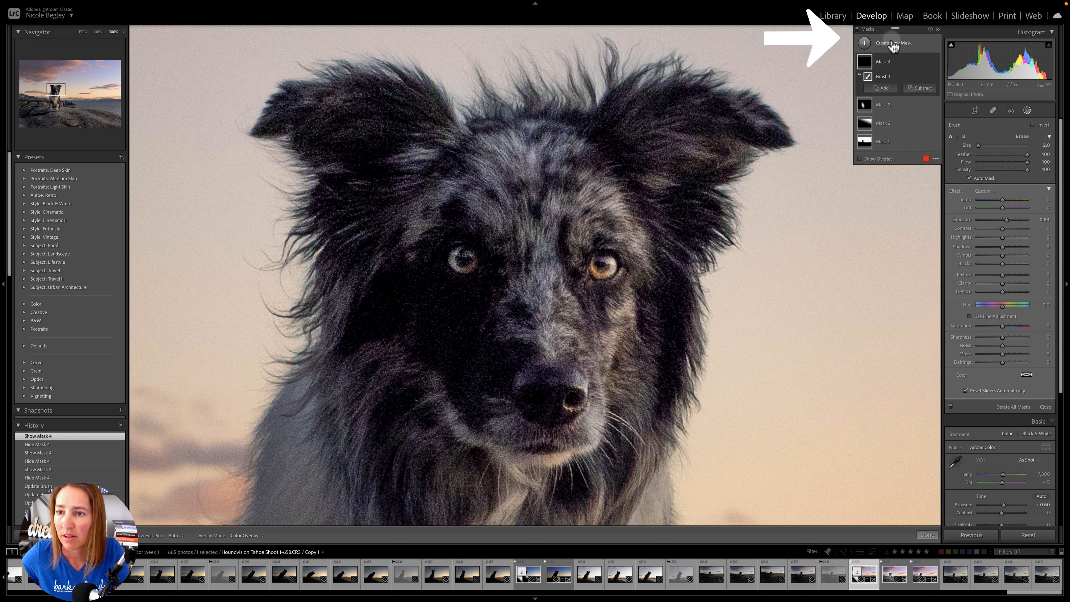
click(891, 41)
click(905, 85)
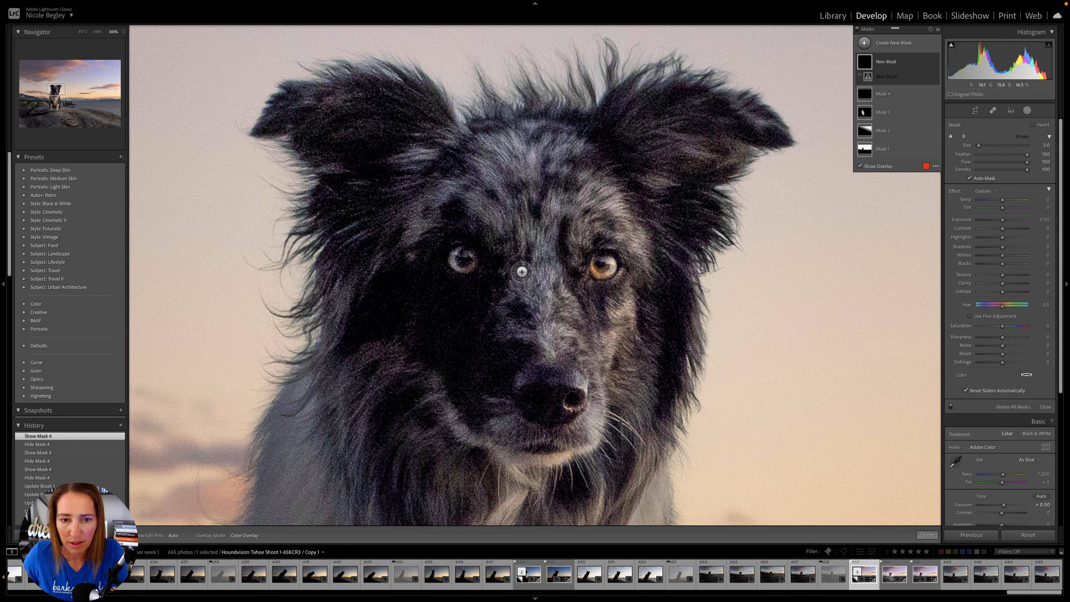
key(bracketright)
key(bracketright)
key(bracketright)
key(bracketright)
key(bracketright)
key(bracketright)
key(bracketright)
key(bracketright)
key(bracketright)
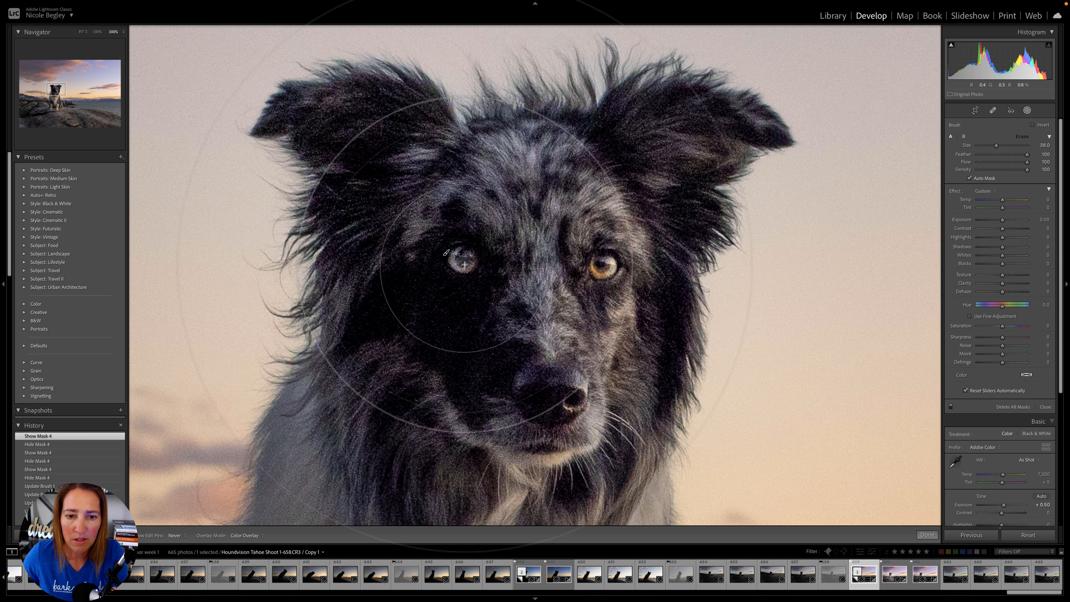
- Paint over the dark, shaded side of the dog's face, and set the mask's Shadows to 15 and Exposure to 0.41
click(457, 268)
click(472, 333)
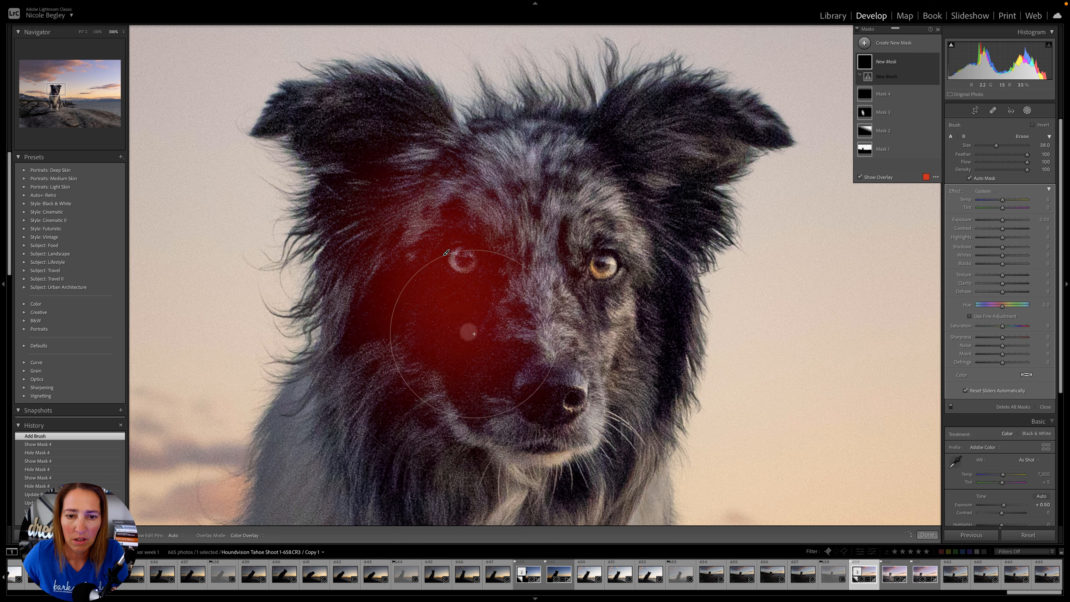
click(425, 237)
click(456, 425)
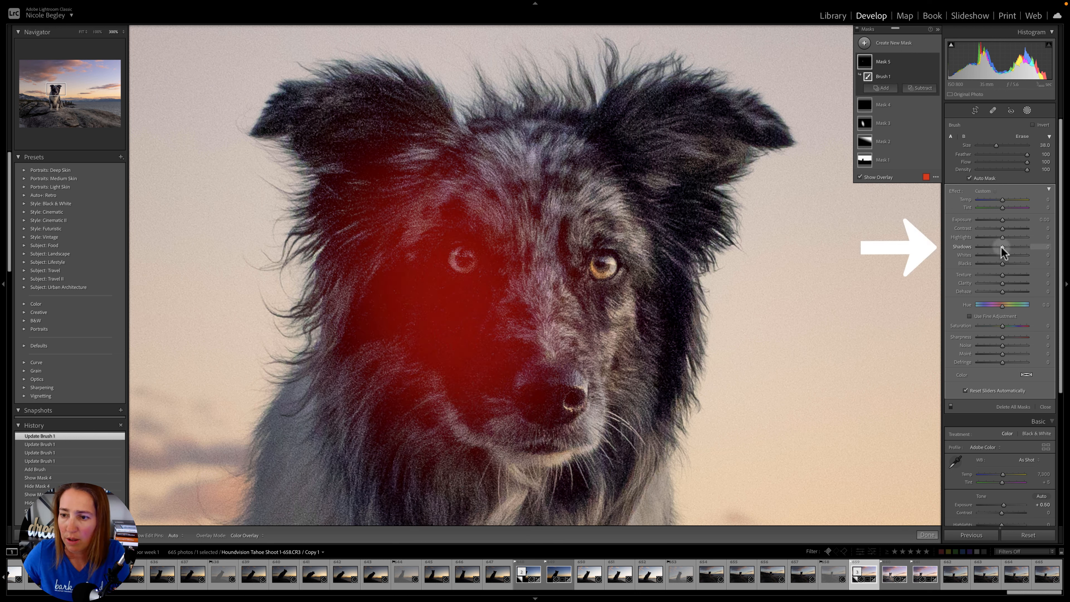
drag(1001, 247, 1005, 220)
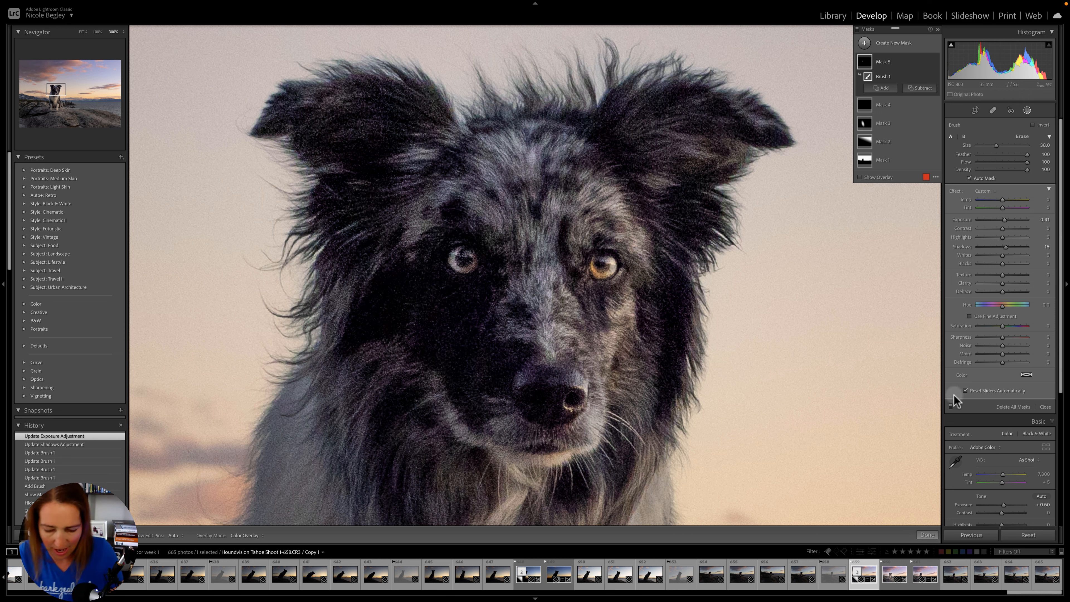
- Extend the face brush mask down over the dog's chest, legs and body with the same large brush
key(super+minus)
key(super+minus)
key(super+minus)
key(super+minus)
key(super+minus)
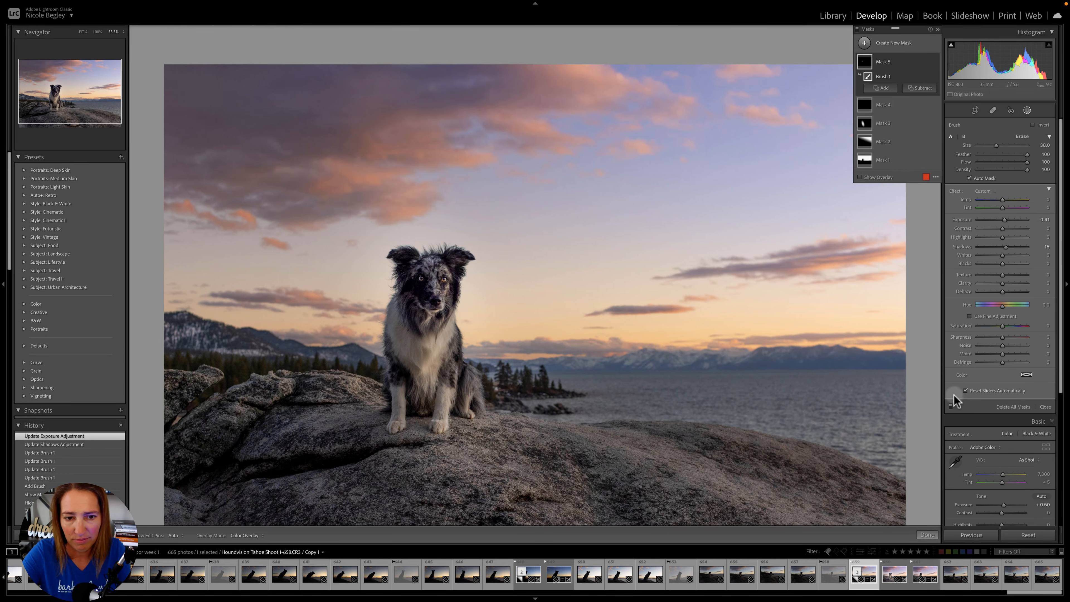
key(super+equal)
key(super+equal)
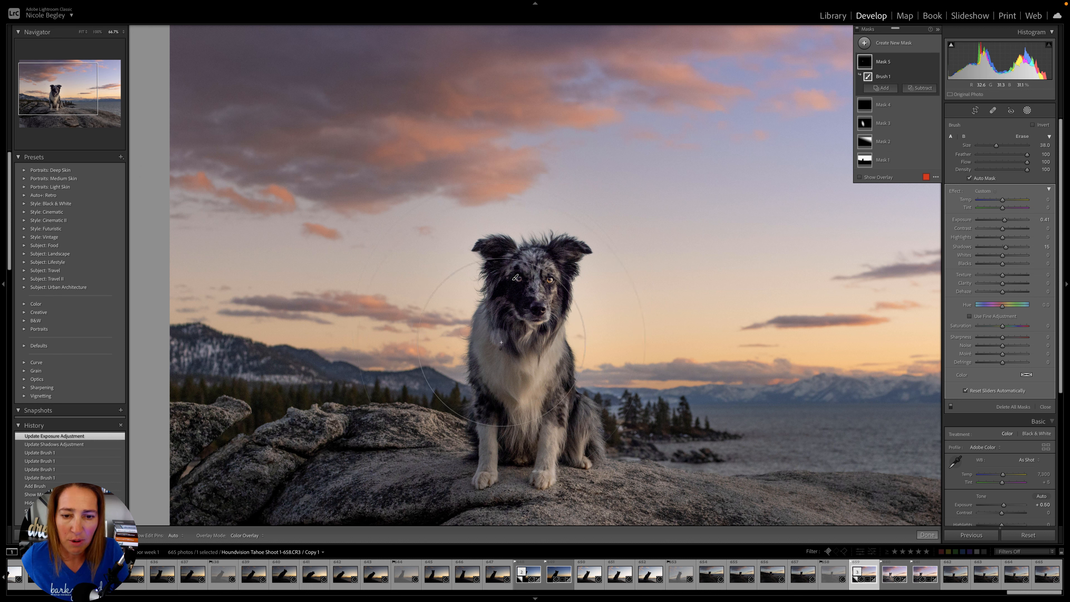
mouse_move(501, 343)
mouse_down()
mouse_move(490, 286)
mouse_move(518, 383)
mouse_move(539, 387)
mouse_move(492, 283)
mouse_move(530, 376)
mouse_up()
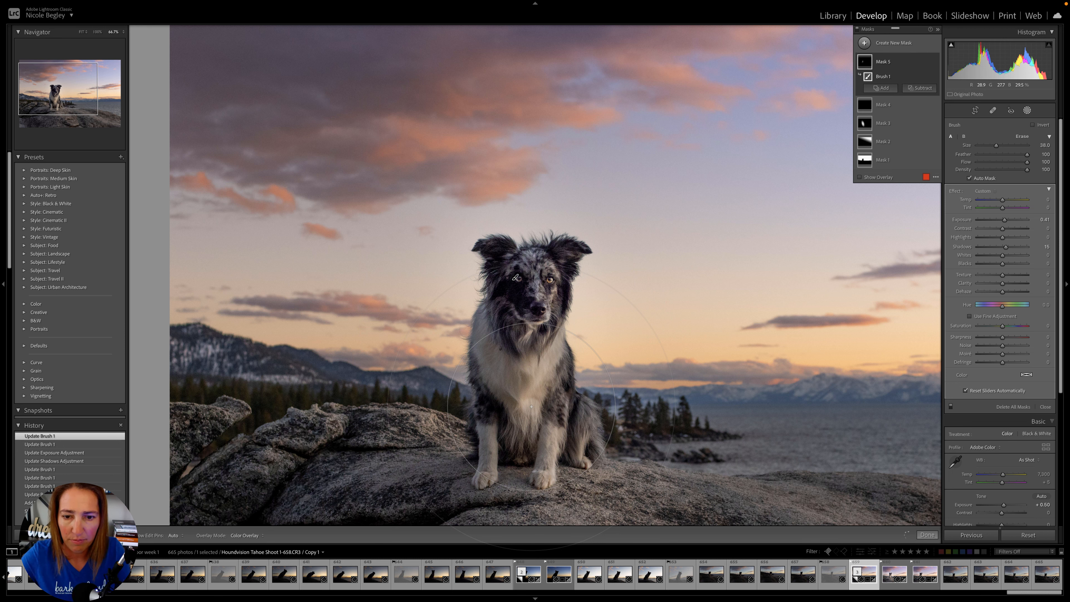
mouse_move(532, 406)
mouse_down()
mouse_move(524, 264)
mouse_move(506, 309)
mouse_up()
- Continue the same brush mask across the foreground rock, from the area below the dog out to both sides
key(super+minus)
key(super+minus)
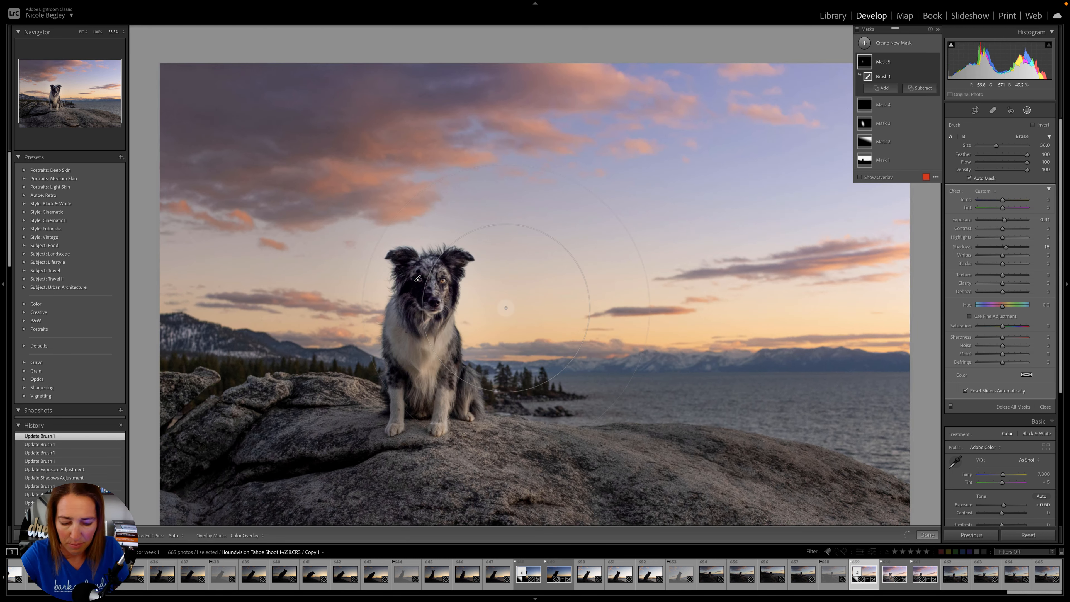
key(super+minus)
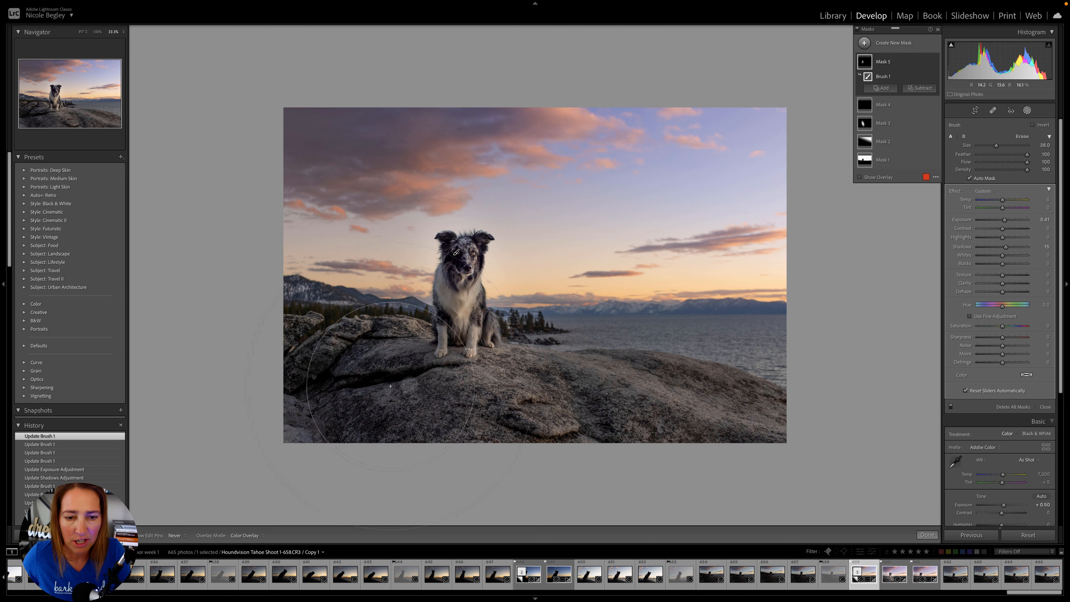
mouse_move(392, 364)
mouse_down()
mouse_move(455, 377)
mouse_move(434, 363)
mouse_up()
drag(392, 392, 480, 383)
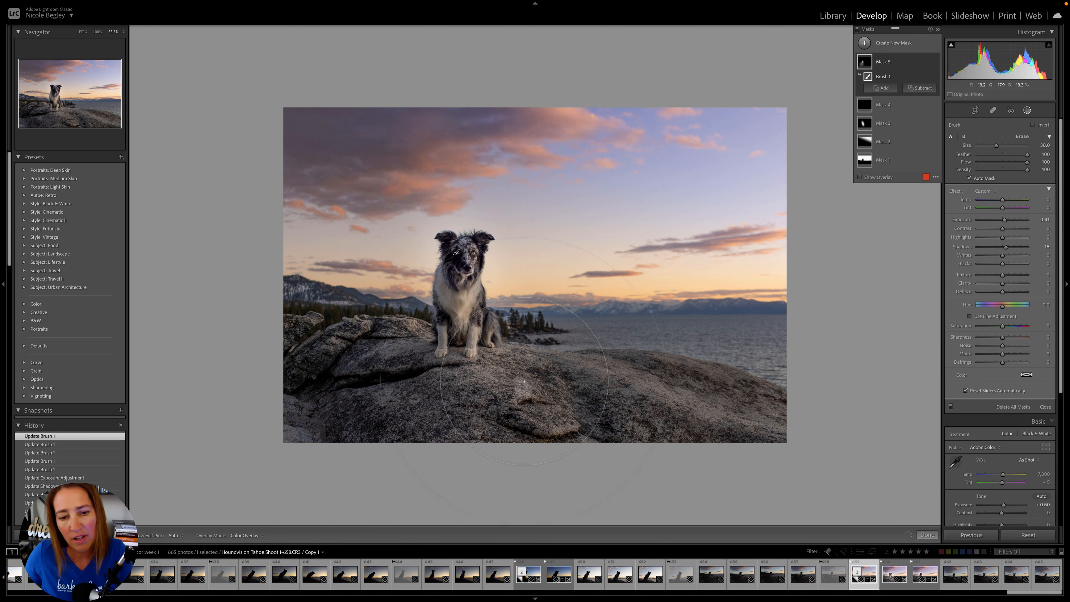
mouse_move(353, 390)
mouse_down()
mouse_move(413, 365)
mouse_move(358, 404)
mouse_up()
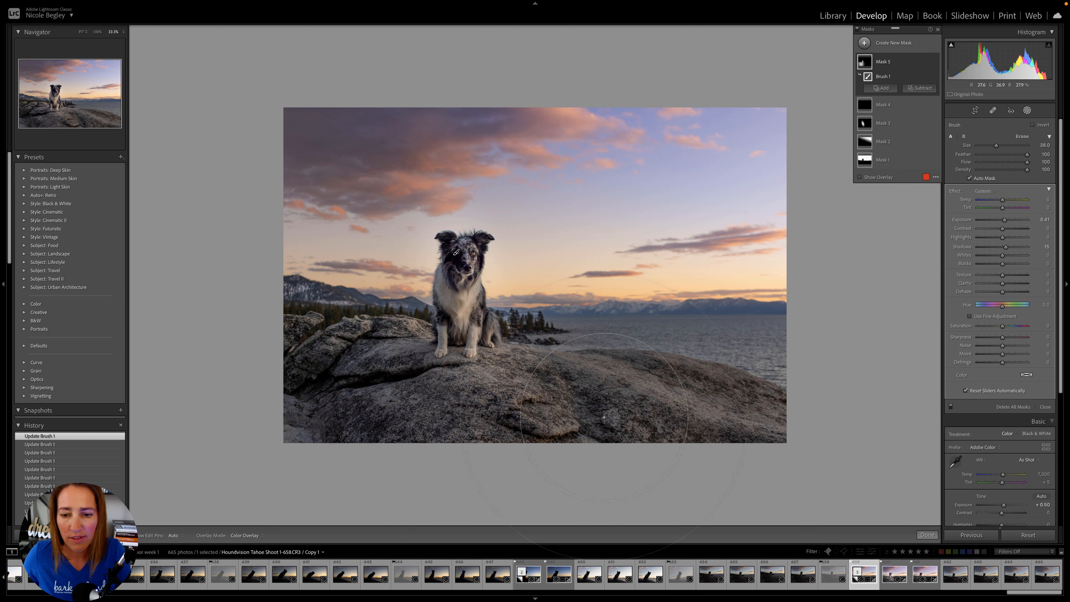
drag(662, 390, 634, 412)
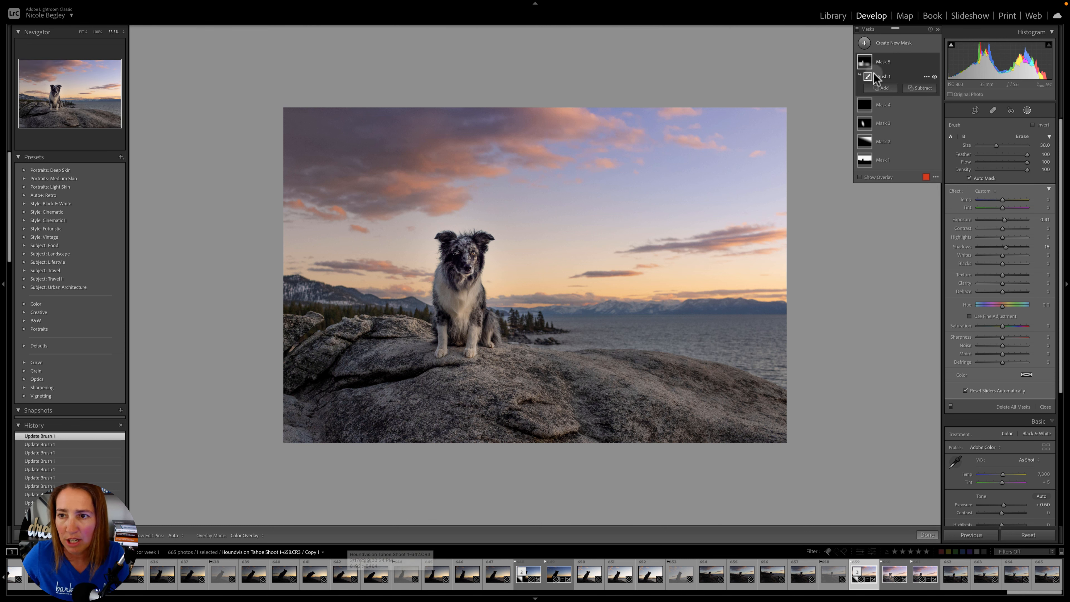
- Preview the newest brush mask's red overlay to check which areas of the dog and rock are painted
mouse_move(864, 72)
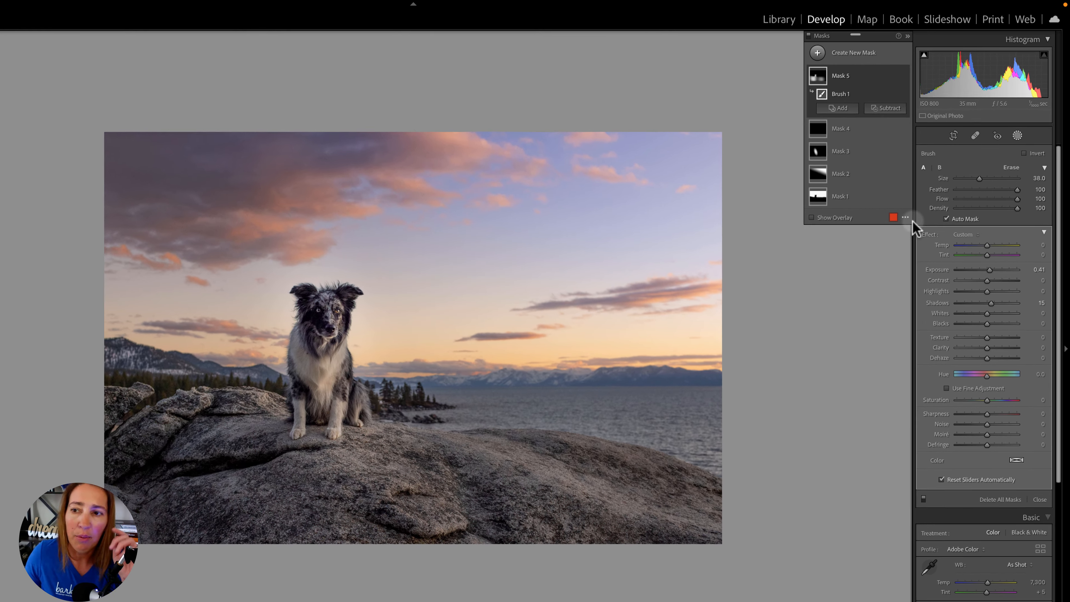
mouse_move(850, 67)
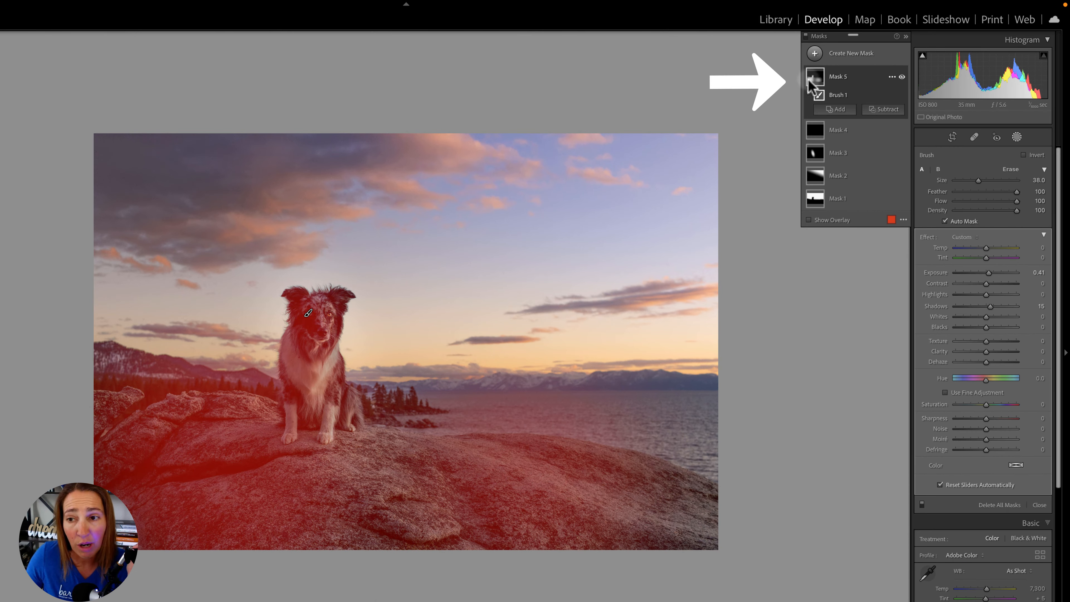